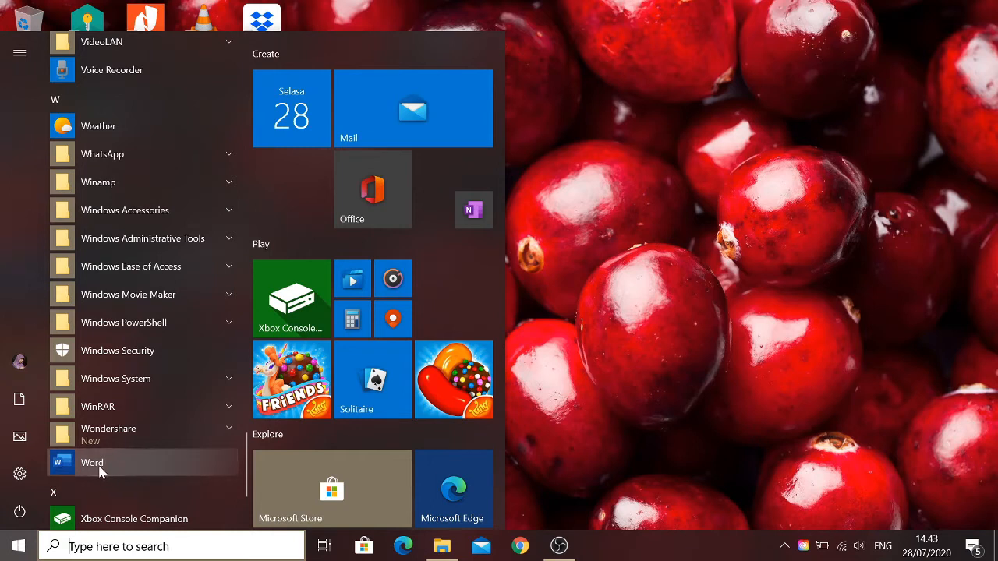
Start Word and create a new blank document.
left_click(101, 465)
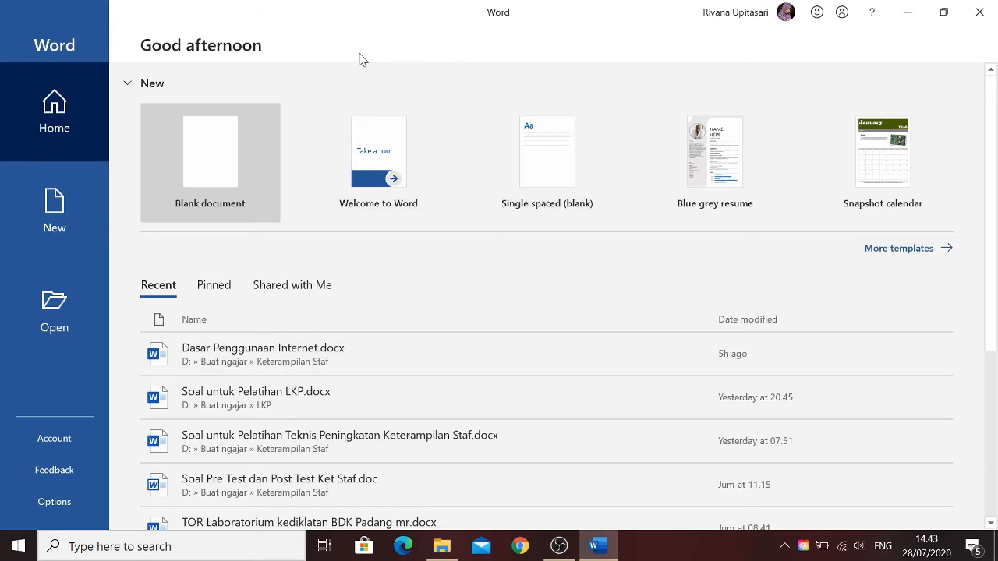
left_click(215, 154)
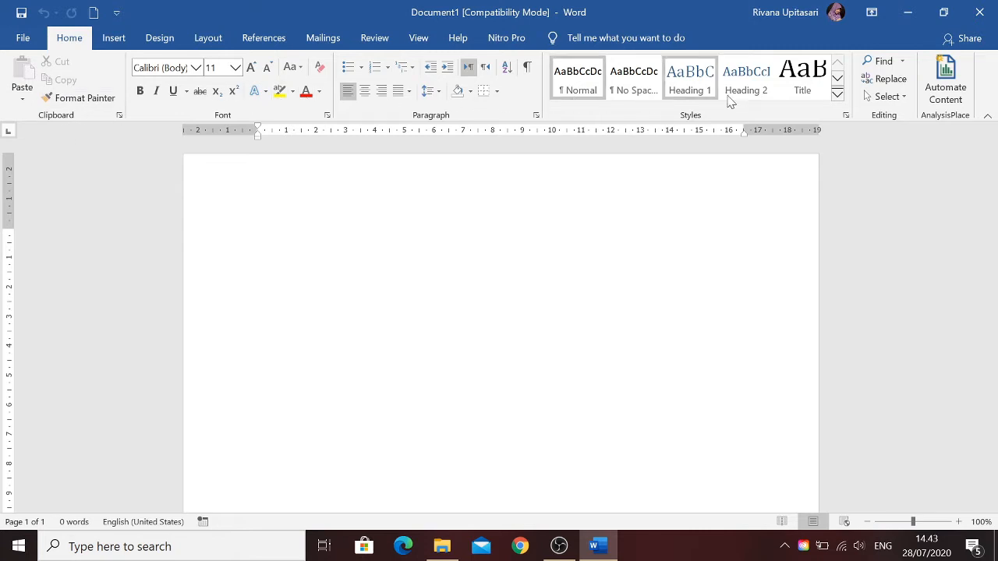
Examine the commands Word offers for inserting, design, layout, references, mailings, review, view and help.
left_click(115, 38)
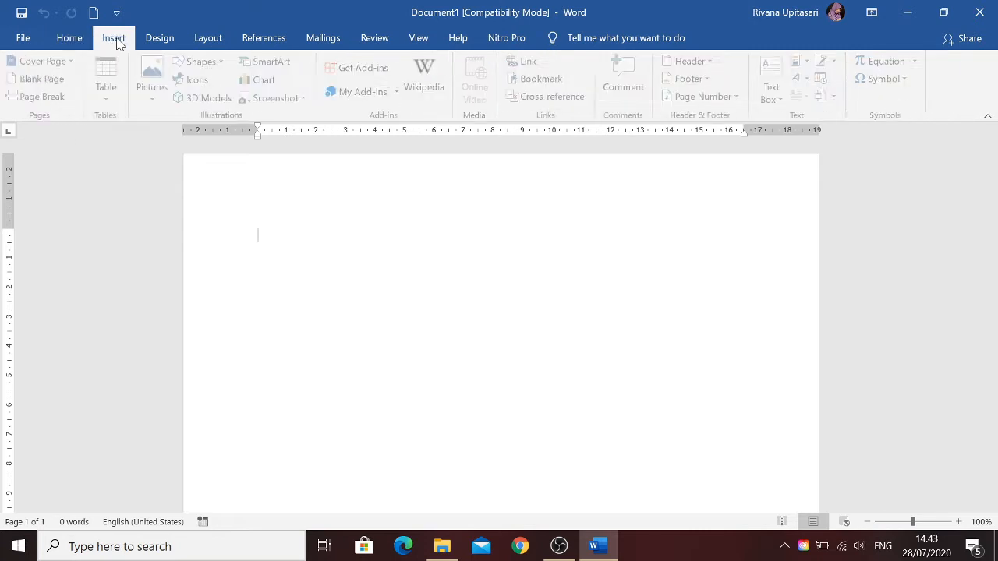
left_click(159, 41)
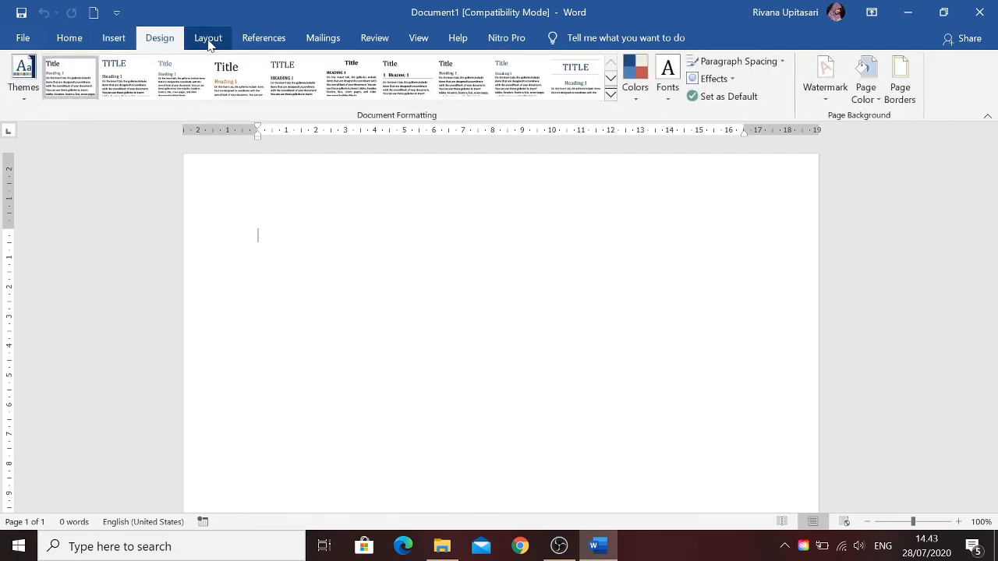
left_click(208, 39)
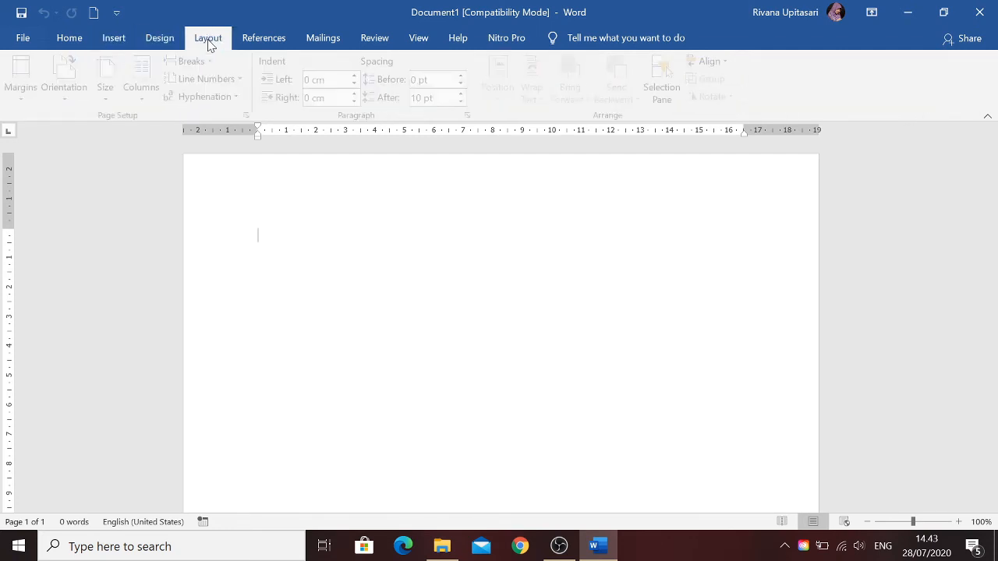
left_click(267, 41)
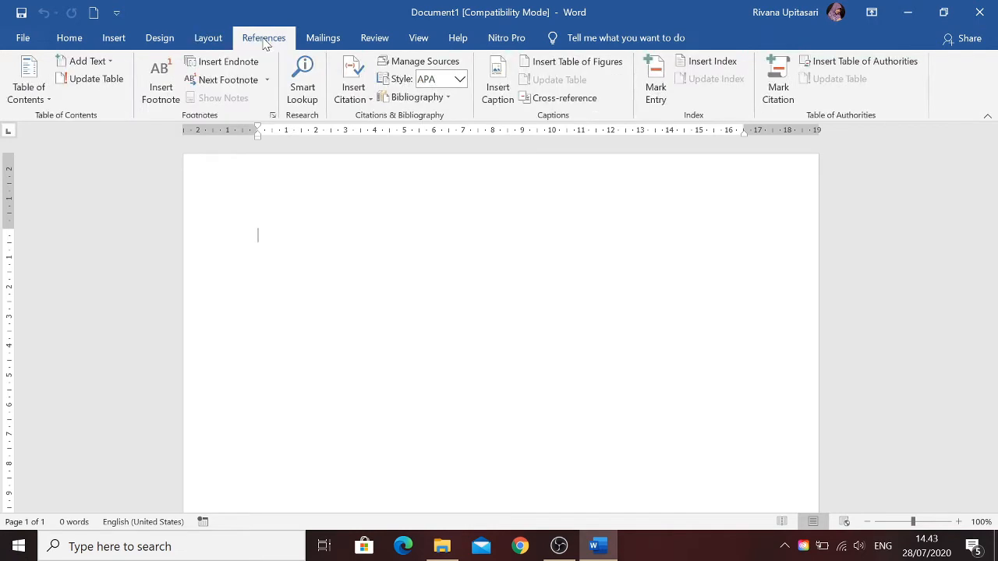
left_click(332, 43)
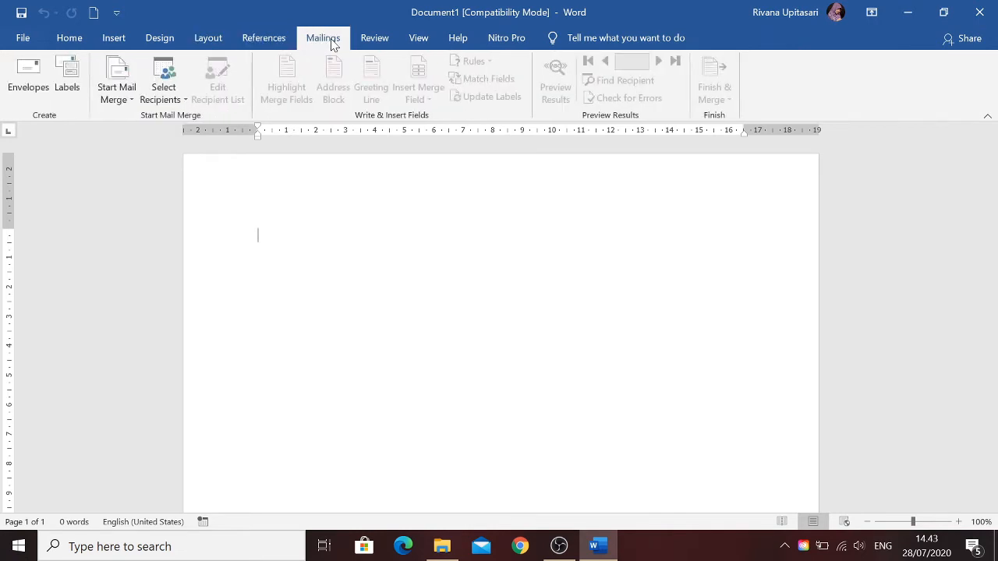
left_click(373, 43)
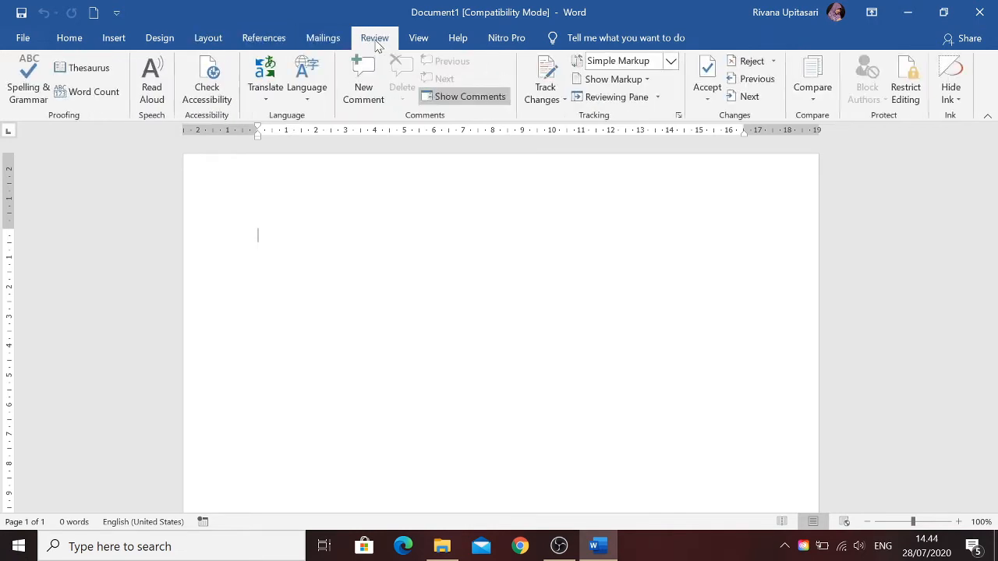
left_click(420, 44)
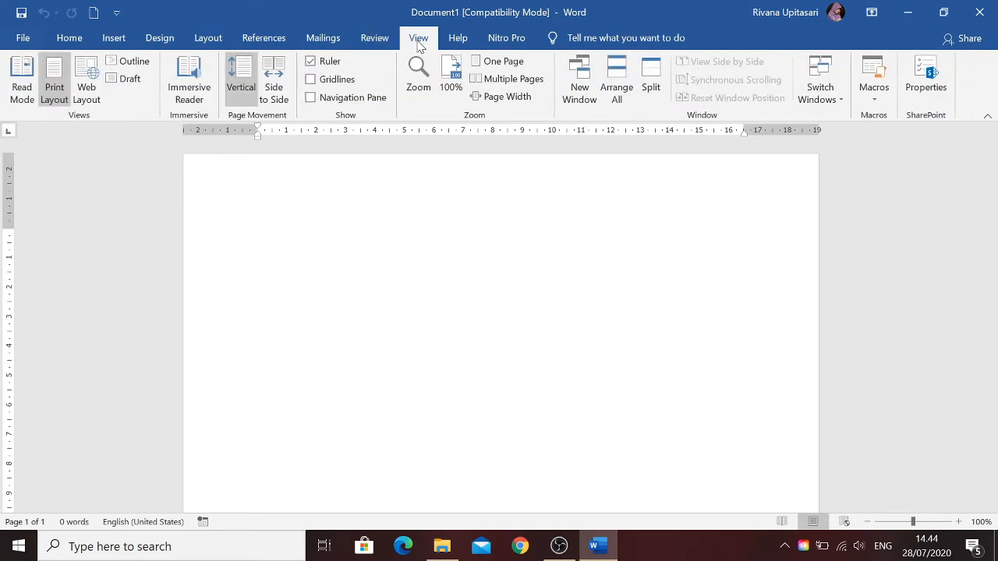
left_click(458, 41)
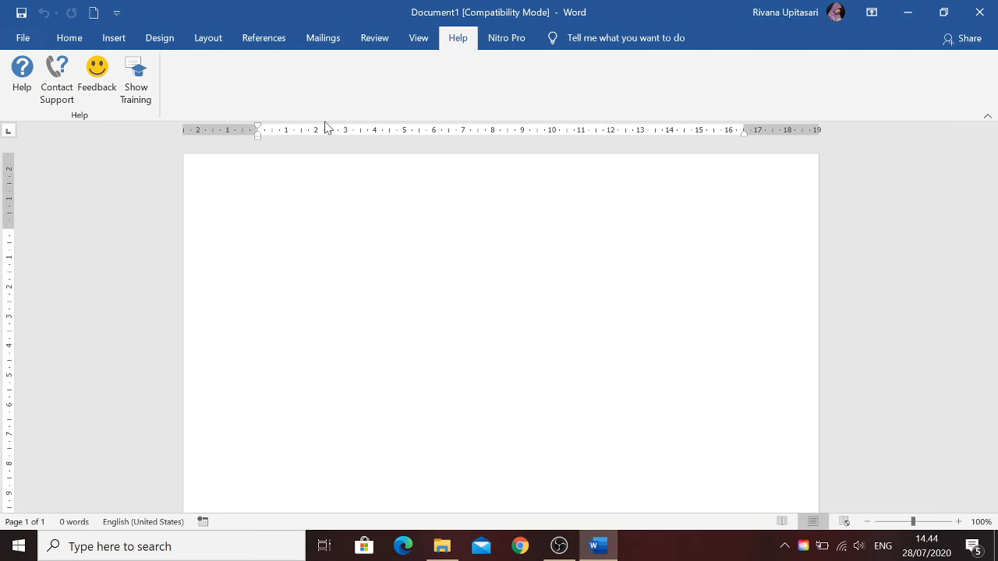
left_click(70, 41)
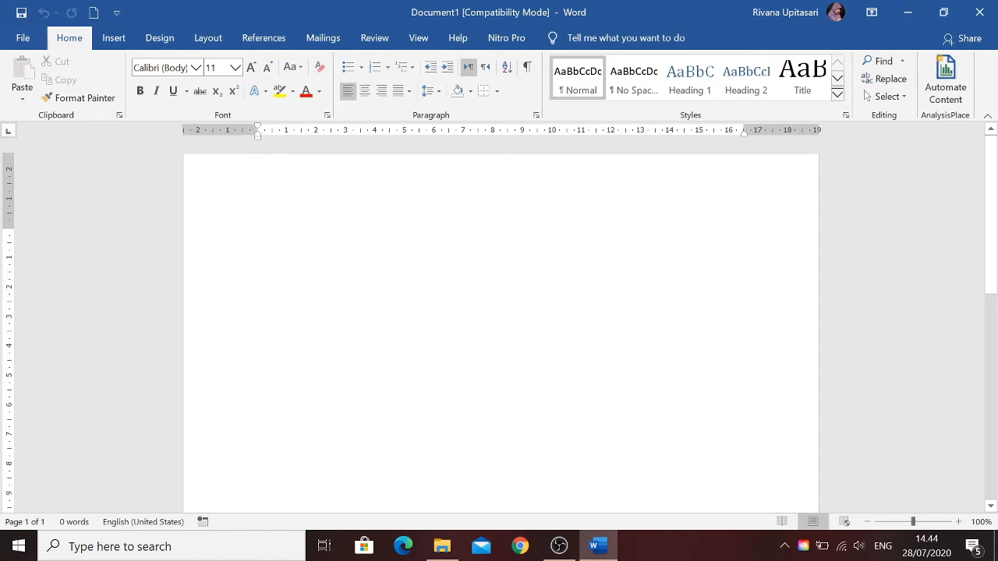
left_click(323, 40)
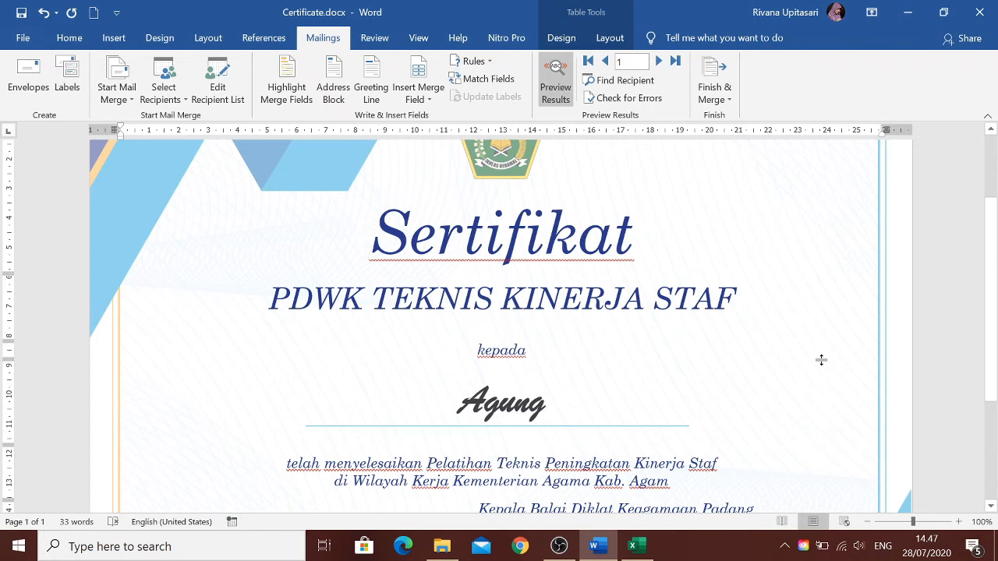
Look over the merged certificate and preview the recipient records up to record 5 in the name field.
scroll(820, 357, "up", 2)
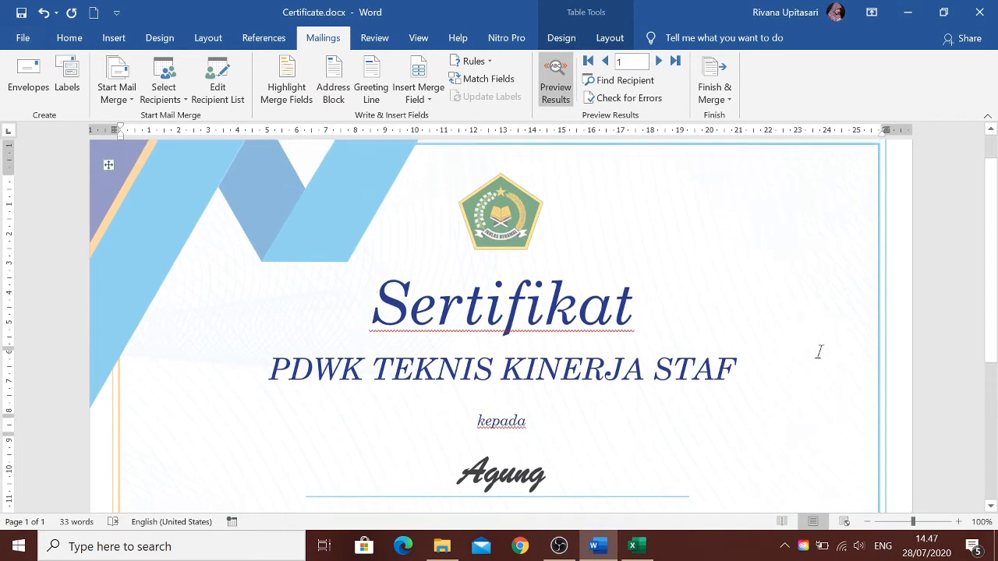
scroll(820, 351, "up", 1)
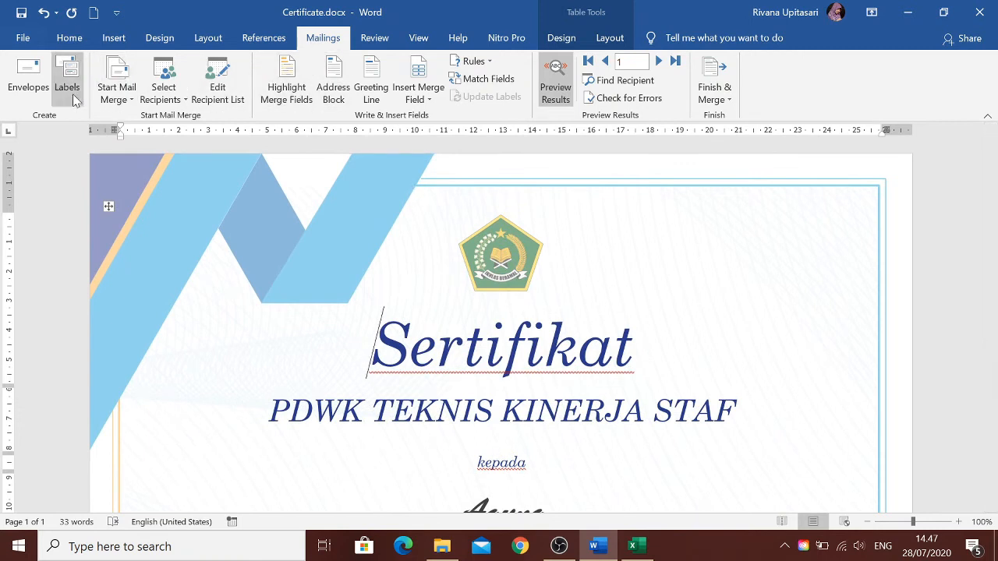
scroll(755, 365, "down", 2)
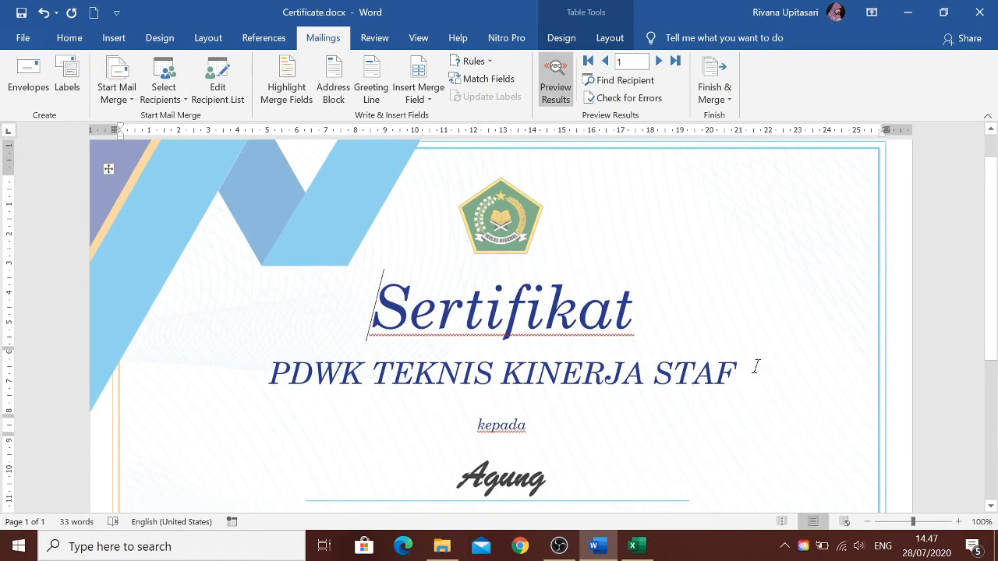
scroll(754, 367, "down", 1)
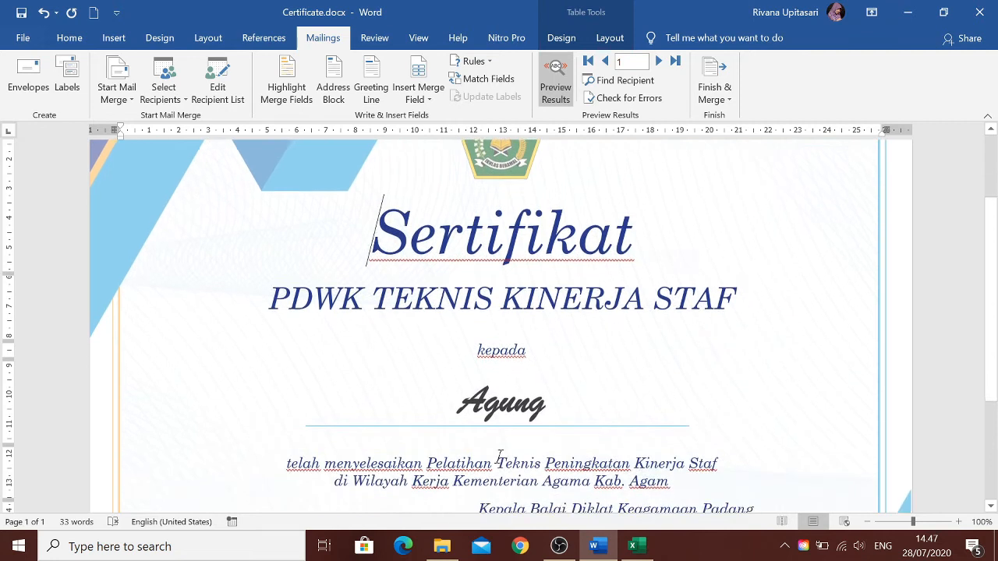
left_click(456, 404)
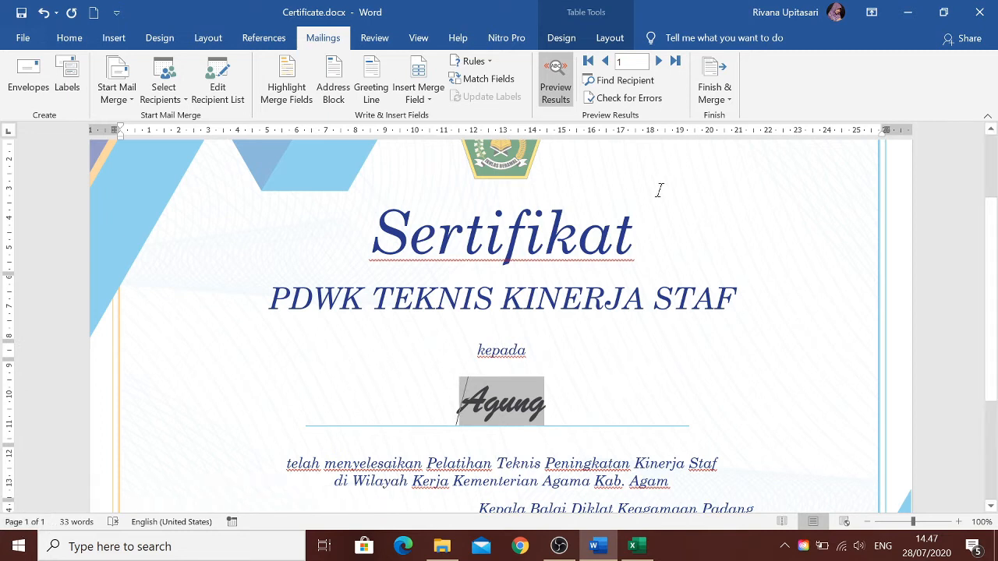
left_click(659, 62)
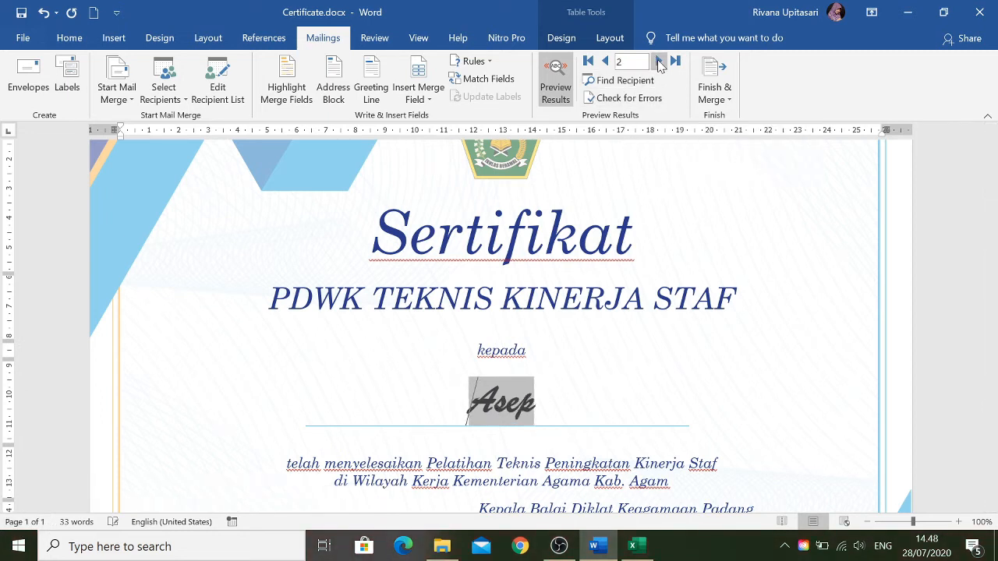
left_click(659, 61)
left_click(659, 62)
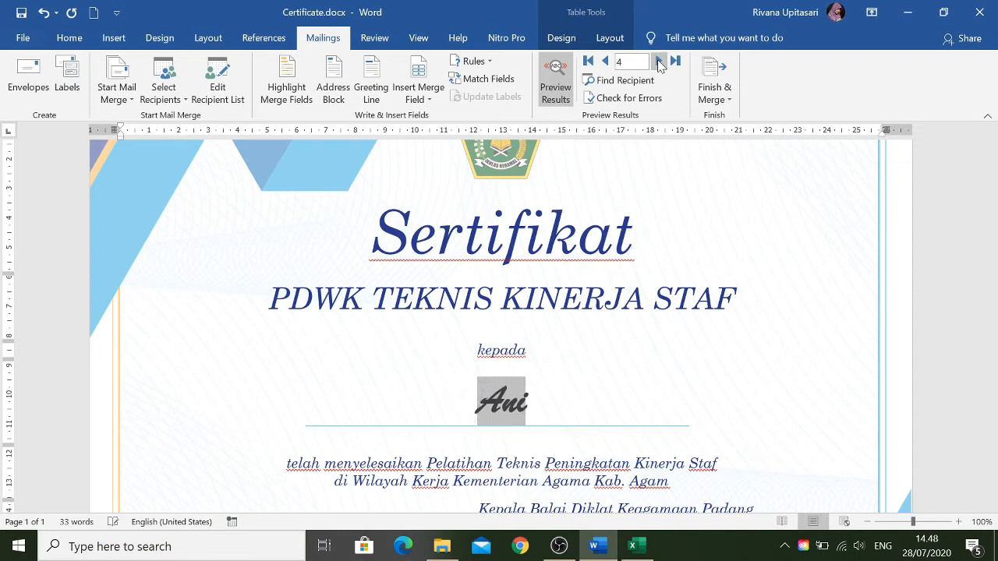
left_click(659, 61)
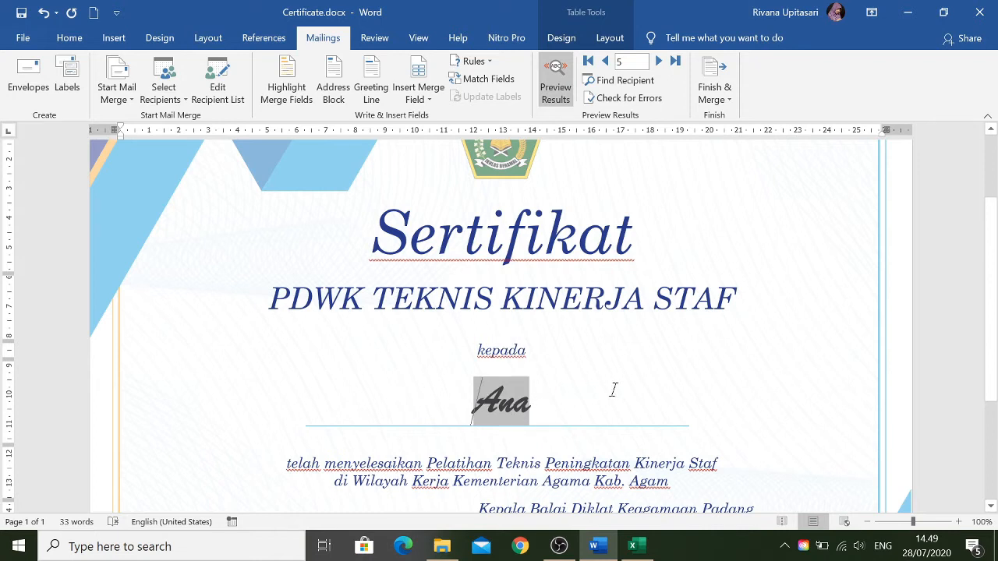
Close the merged certificate without saving, and open Certificate.docx from the PJJ folder.
left_click(981, 13)
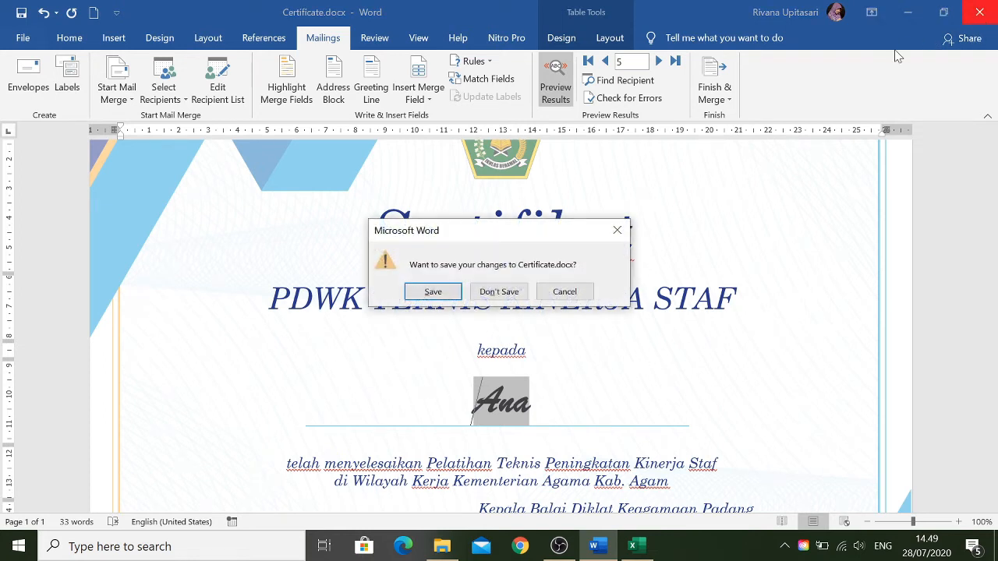
left_click(499, 292)
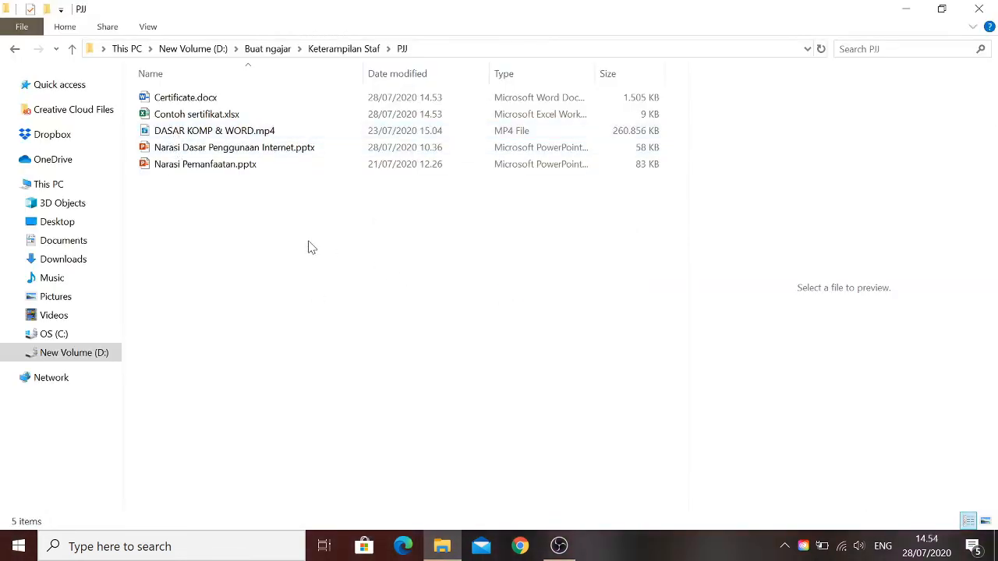
double_click(184, 100)
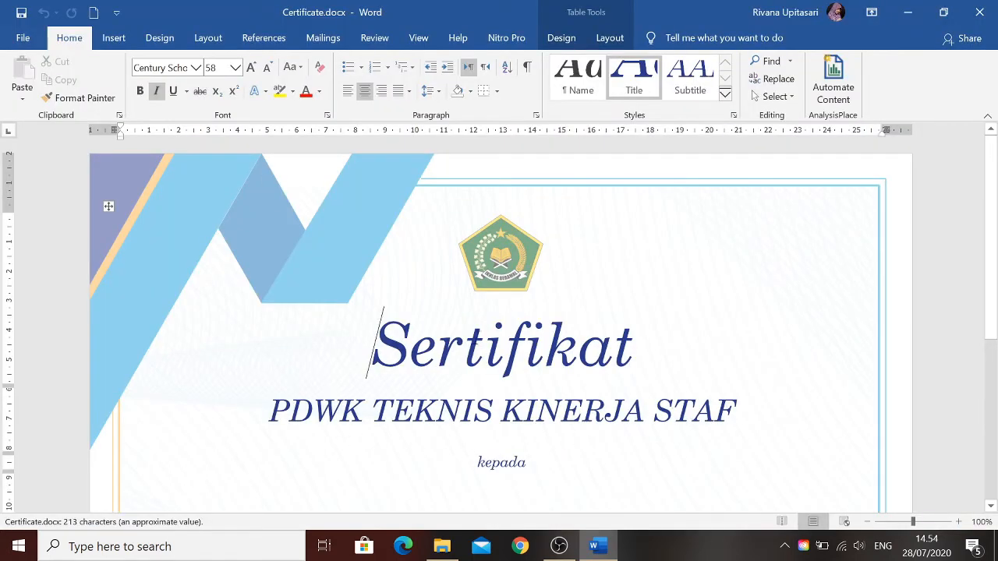
Place the insertion point on the empty name line below "kepada" and look over the certificate.
scroll(592, 304, "down", 1)
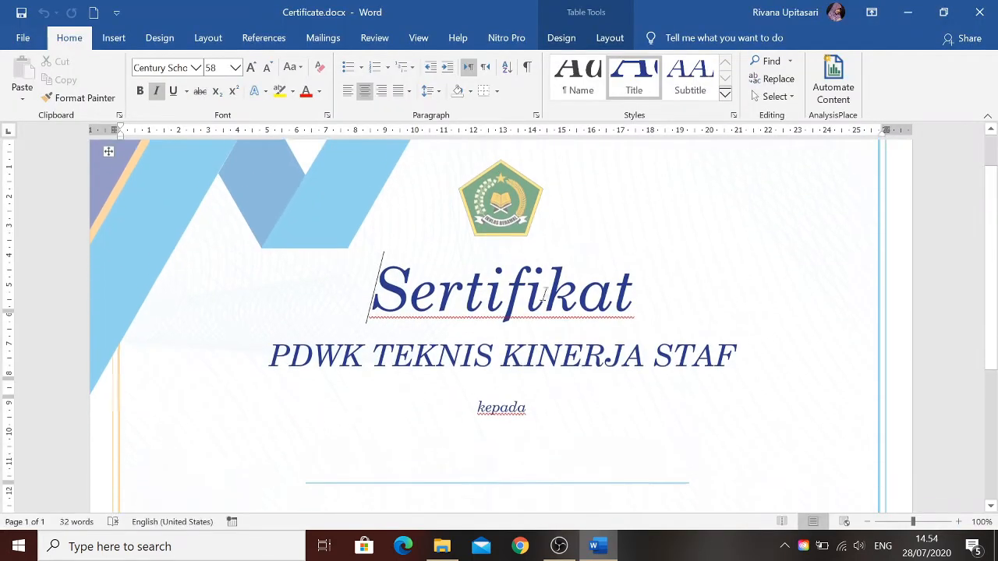
left_click(512, 442)
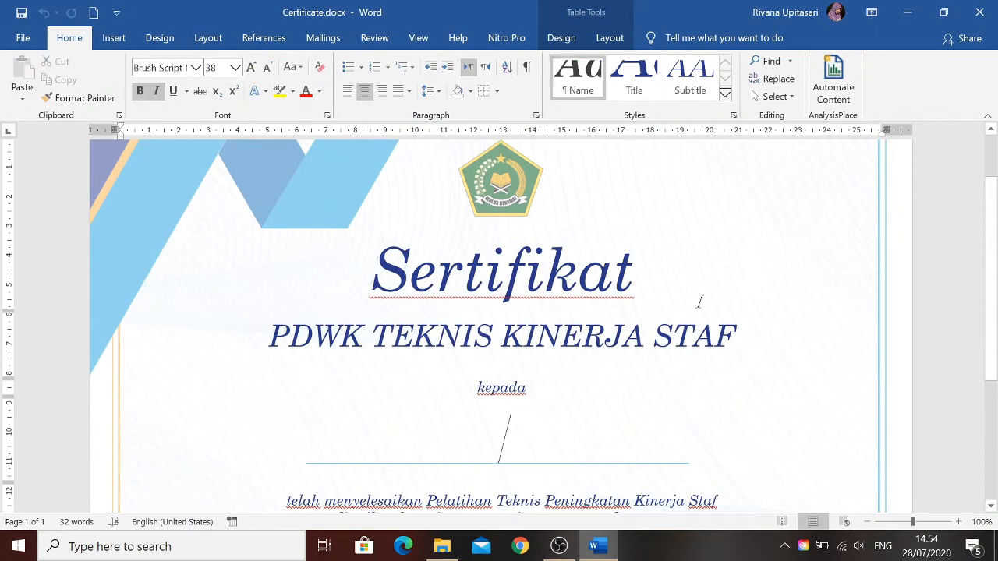
scroll(508, 289, "up", 1)
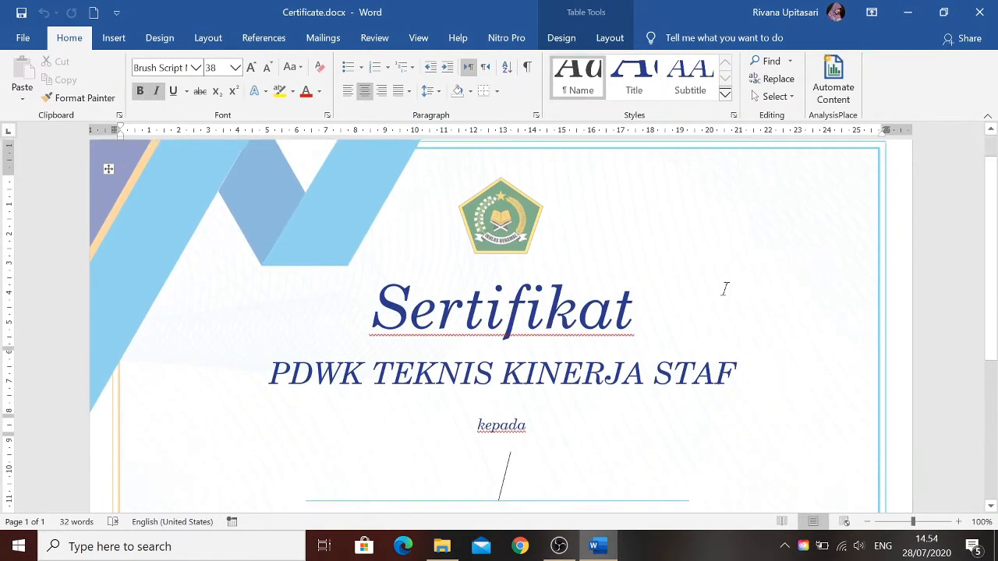
scroll(725, 288, "down", 3)
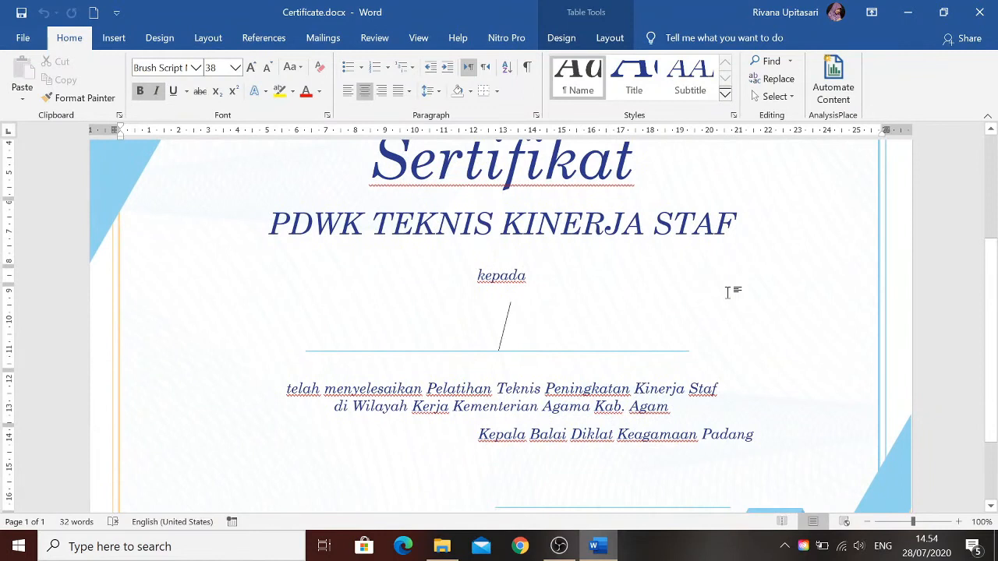
scroll(727, 293, "up", 3)
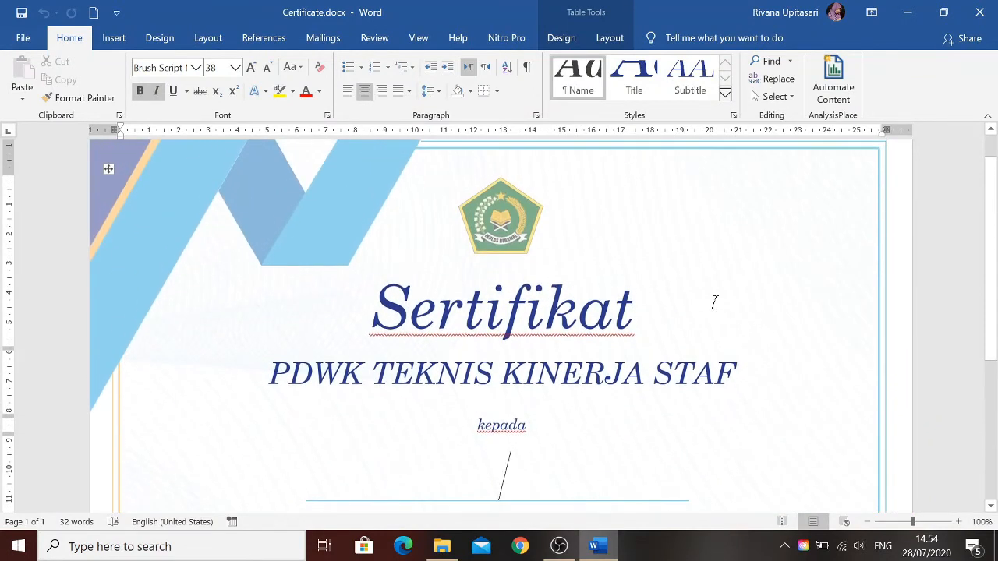
scroll(689, 294, "down", 2)
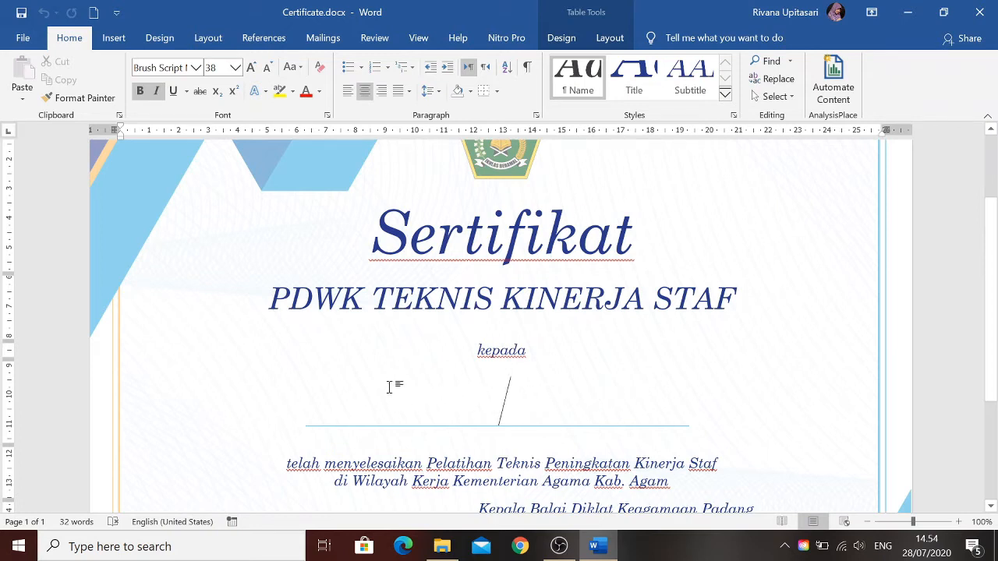
Attach Sheet1$ of Contoh sertifikat.xlsx from D: > Buat ngajar > Keterampilan Staf > PJJ as the existing recipient list, with column headers.
left_click(322, 38)
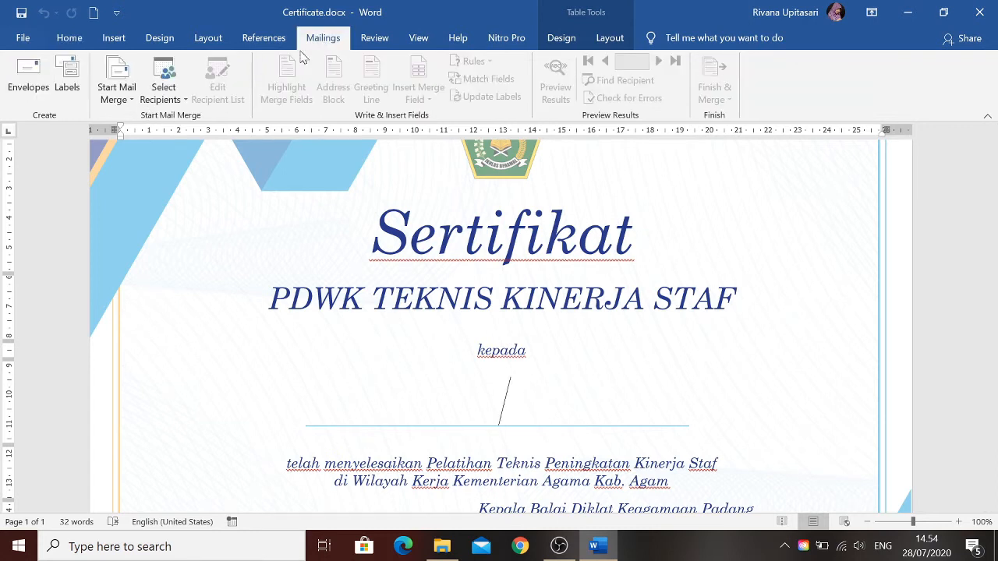
scroll(738, 333, "down", 1)
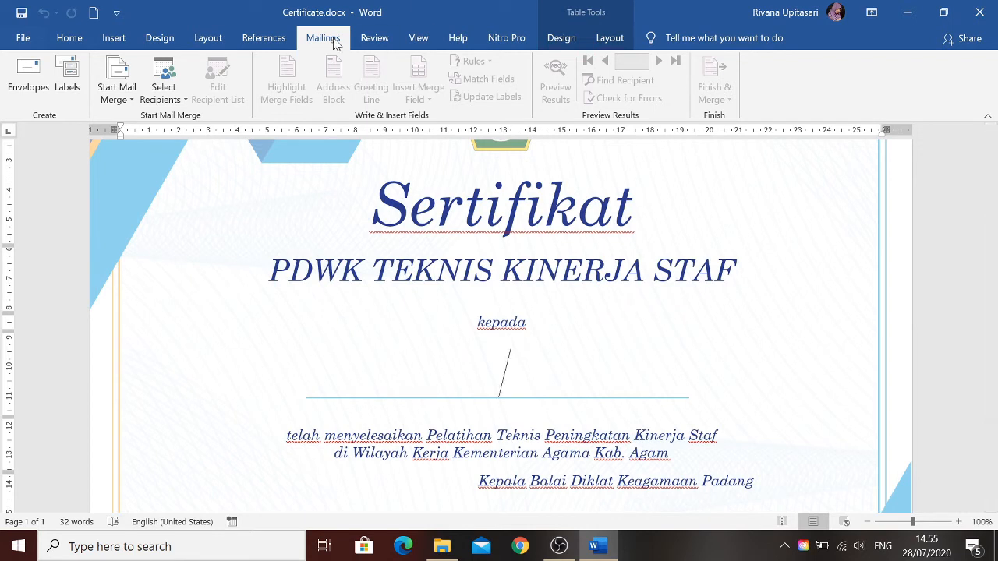
left_click(184, 102)
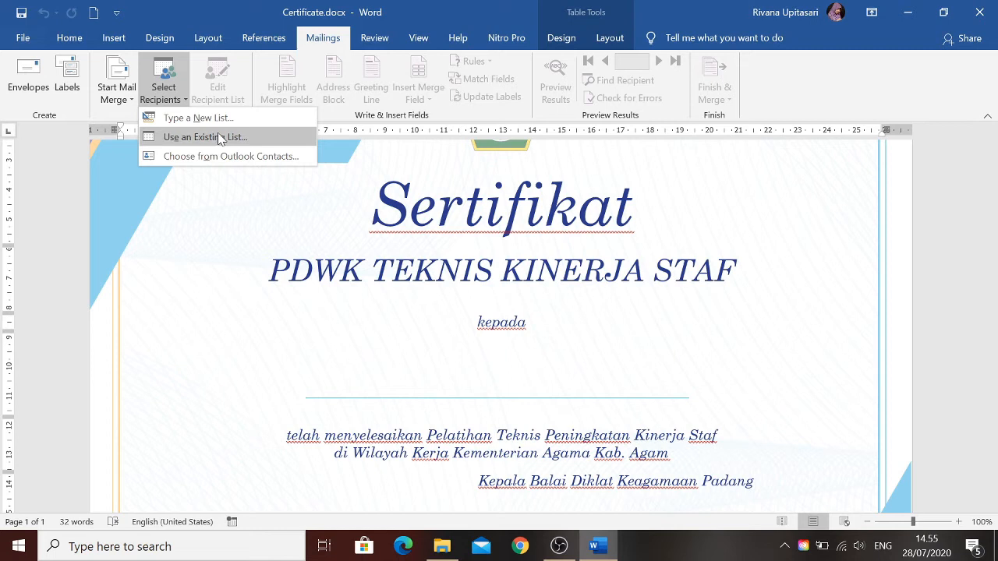
left_click(242, 139)
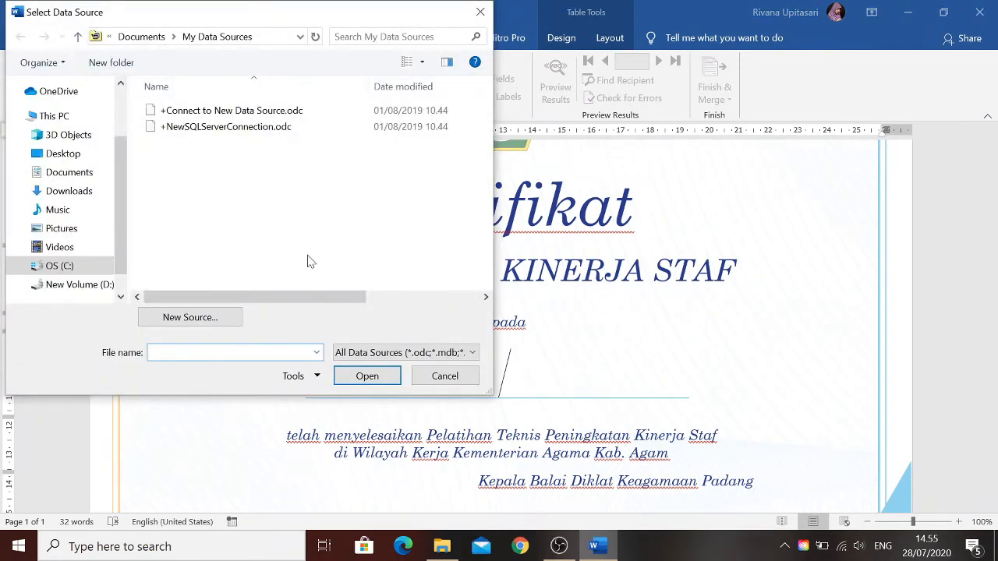
left_click(78, 285)
scroll(188, 221, "down", 3)
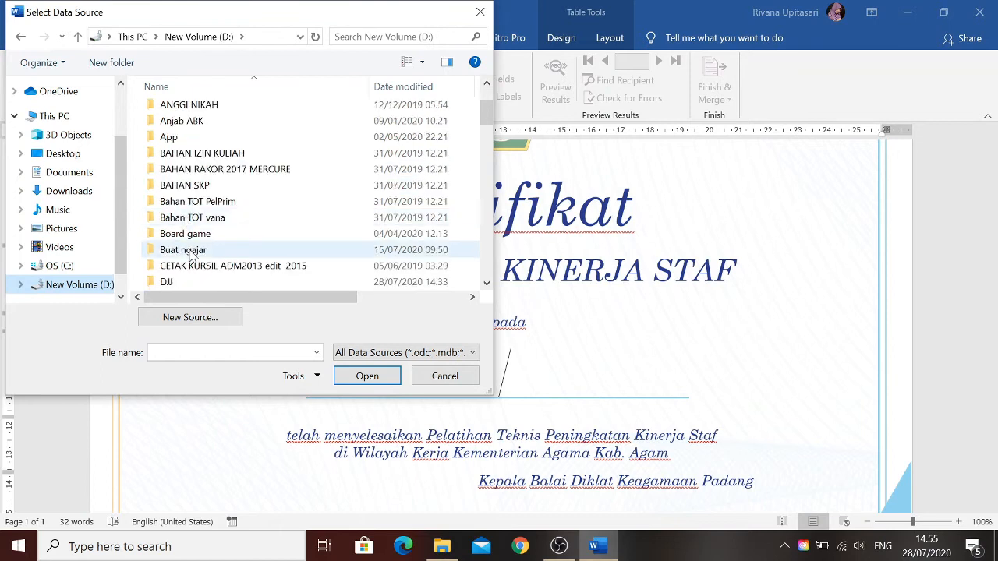
double_click(185, 202)
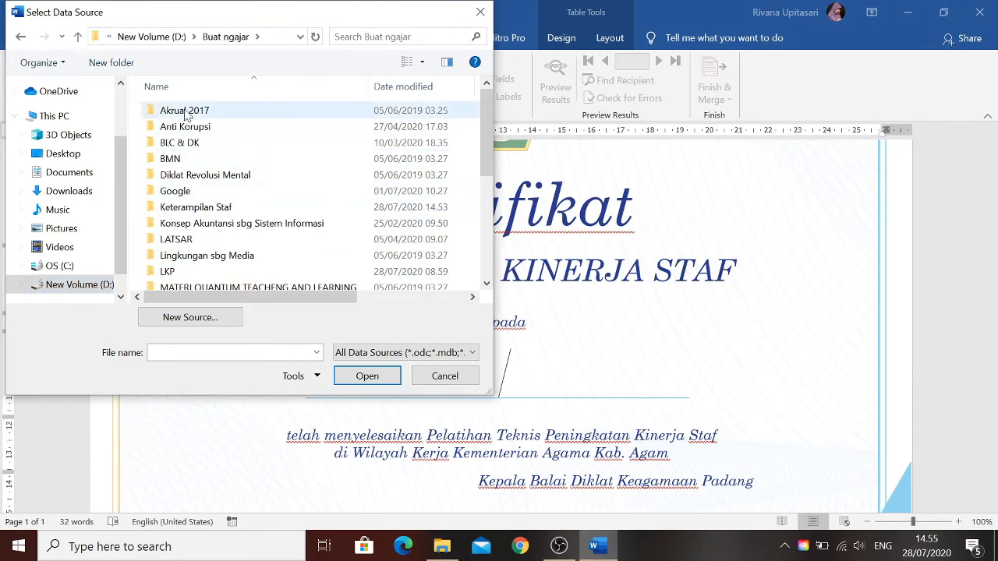
double_click(177, 205)
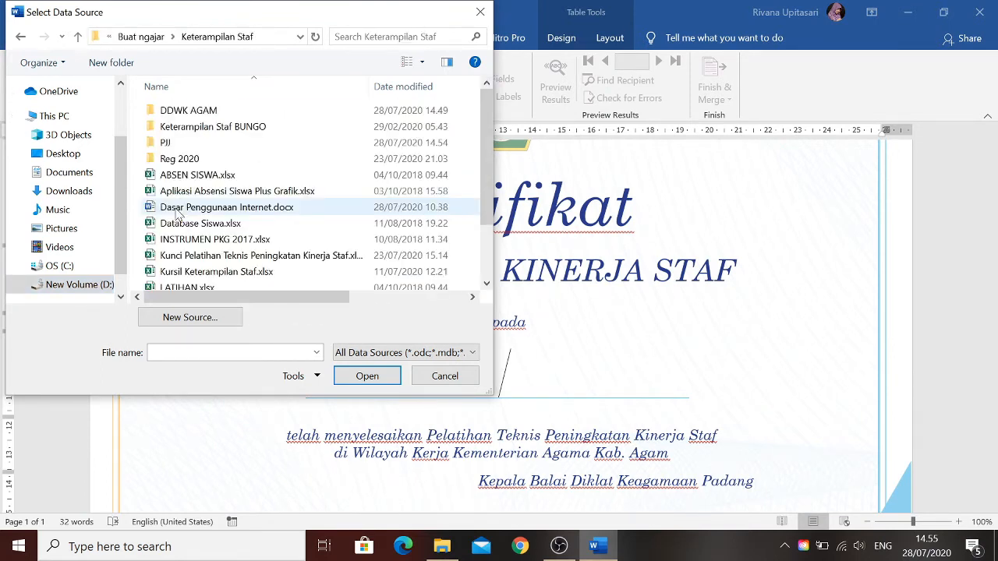
double_click(170, 145)
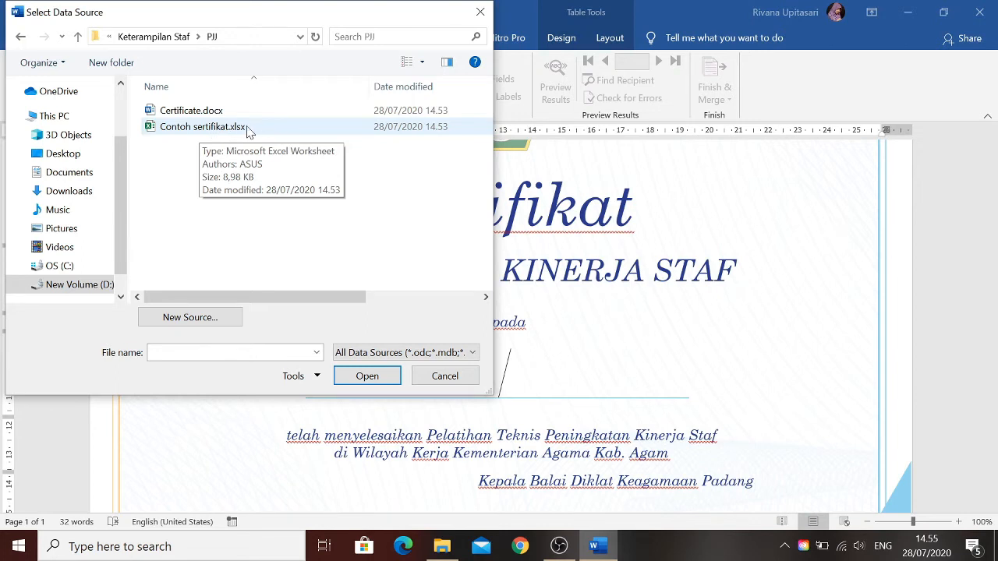
double_click(192, 128)
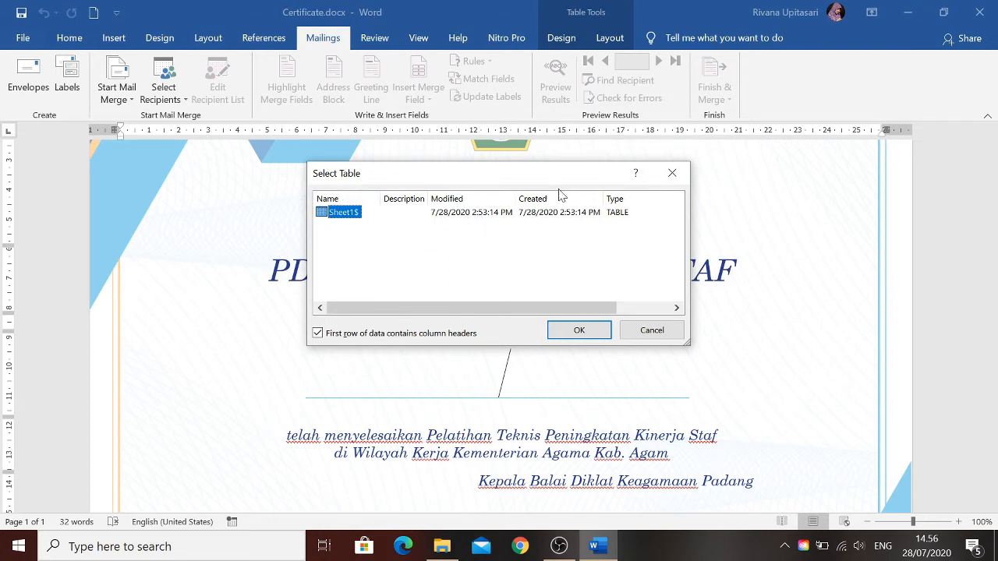
left_click(581, 330)
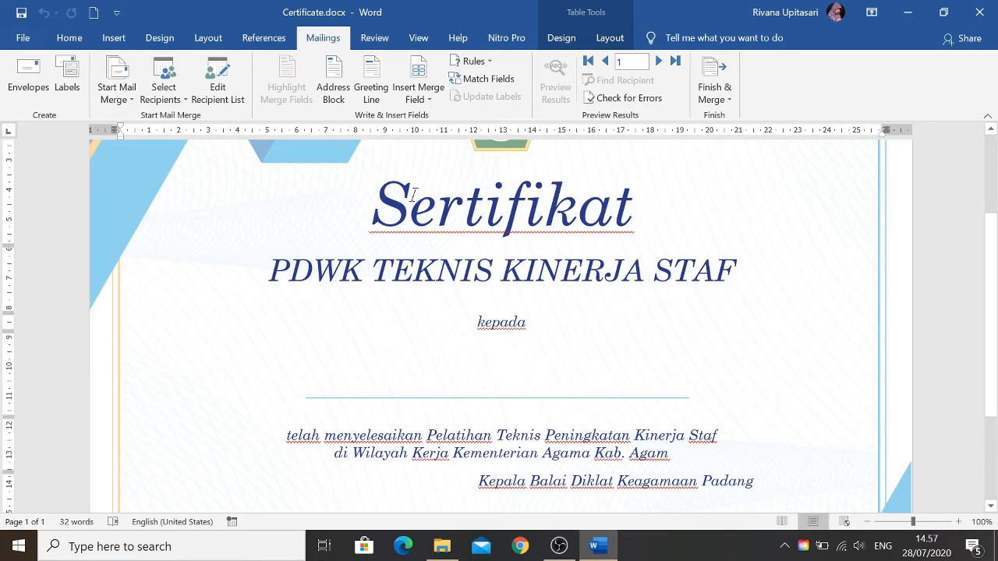
Insert the Nama merge field on the name line below "kepada" and preview the results through to the last record.
left_click(429, 99)
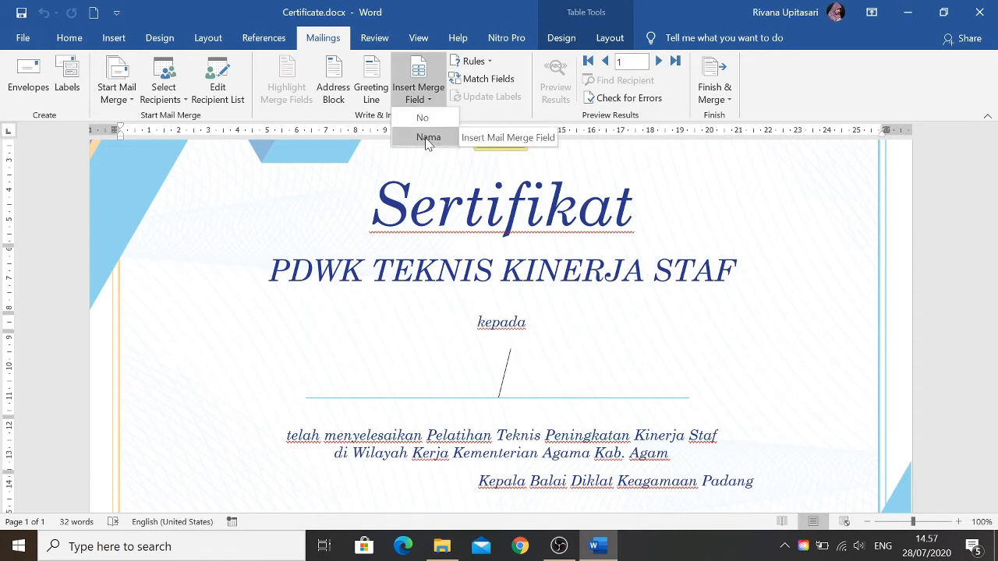
left_click(427, 140)
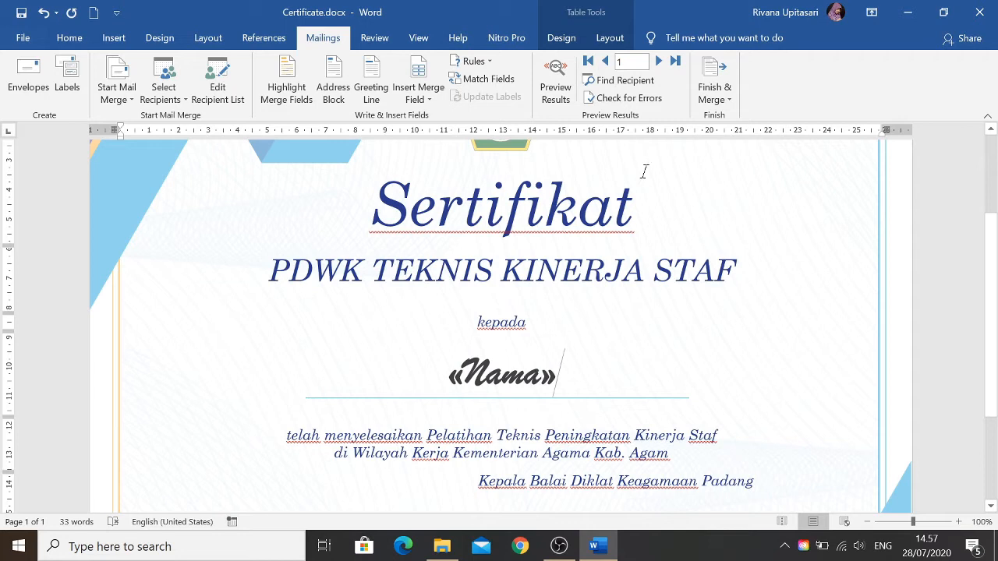
left_click(560, 89)
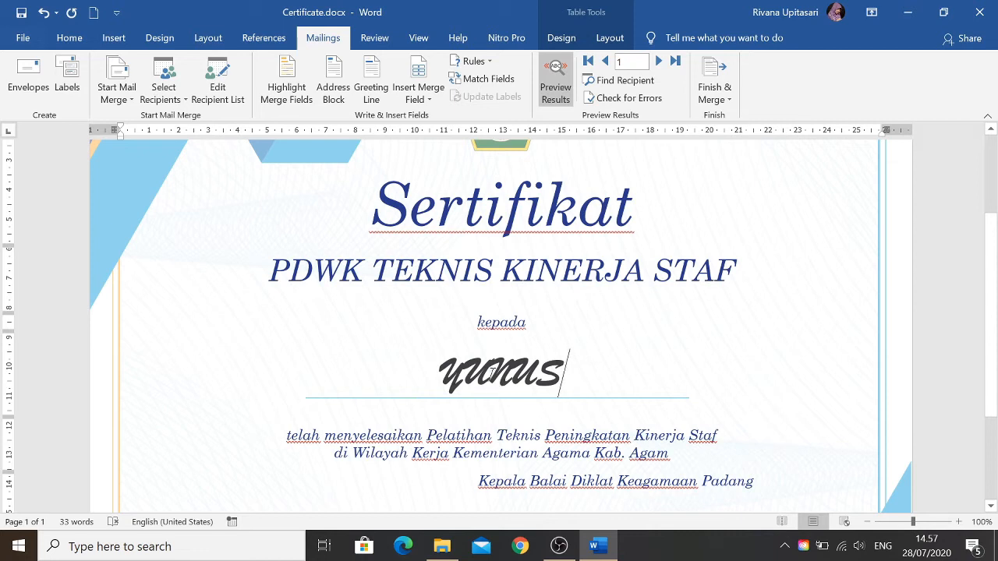
left_click(676, 61)
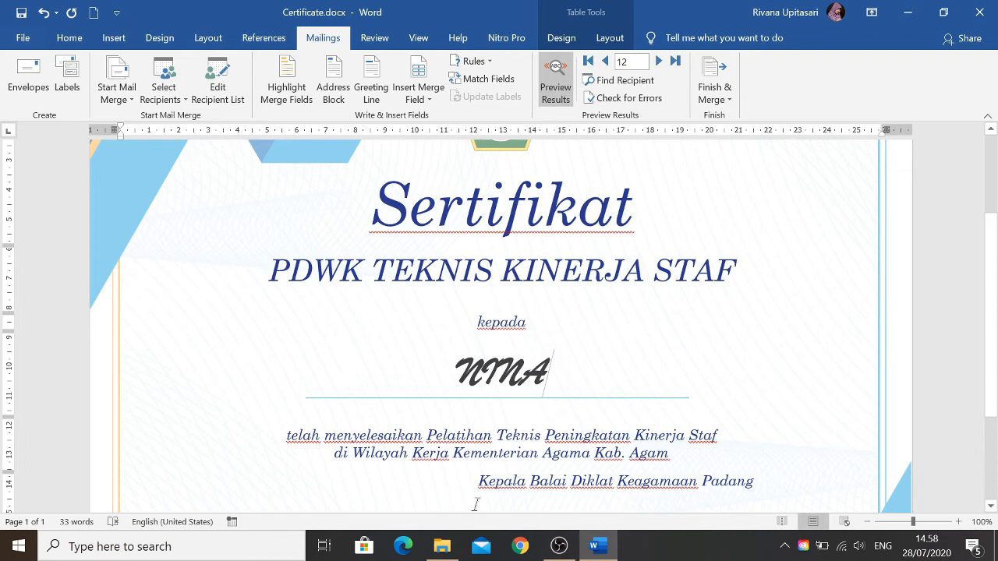
Switch to File Explorer and open Contoh sertifikat.xlsx from the PJJ folder in Excel as read-only.
left_click(442, 546)
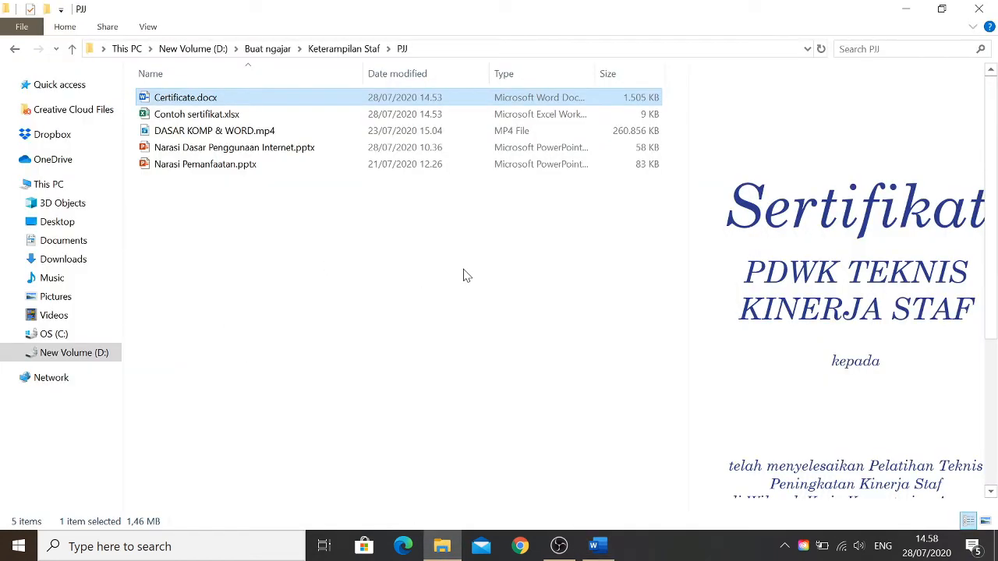
left_click(198, 115)
left_click(199, 116)
left_click(234, 274)
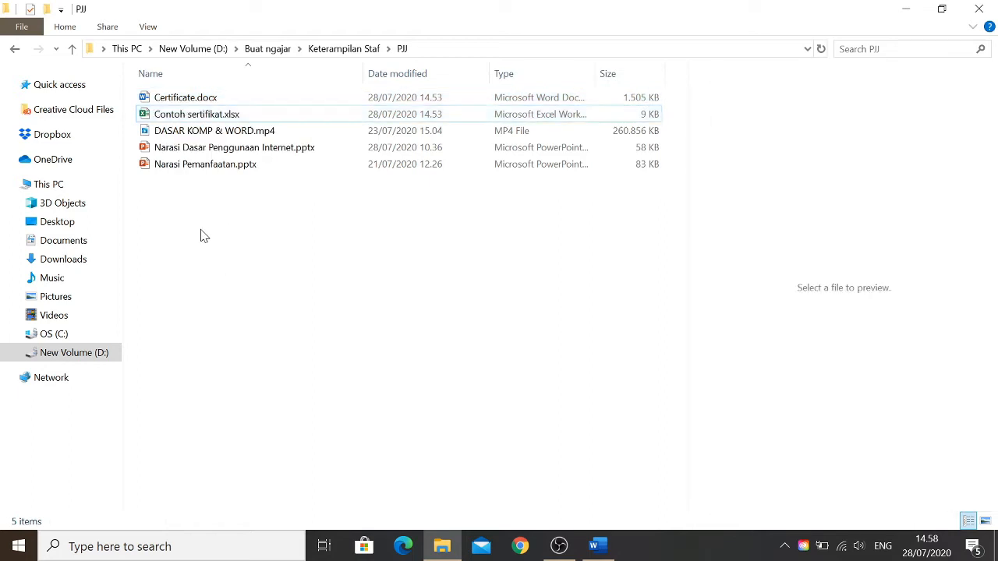
left_click(183, 116)
key("Return")
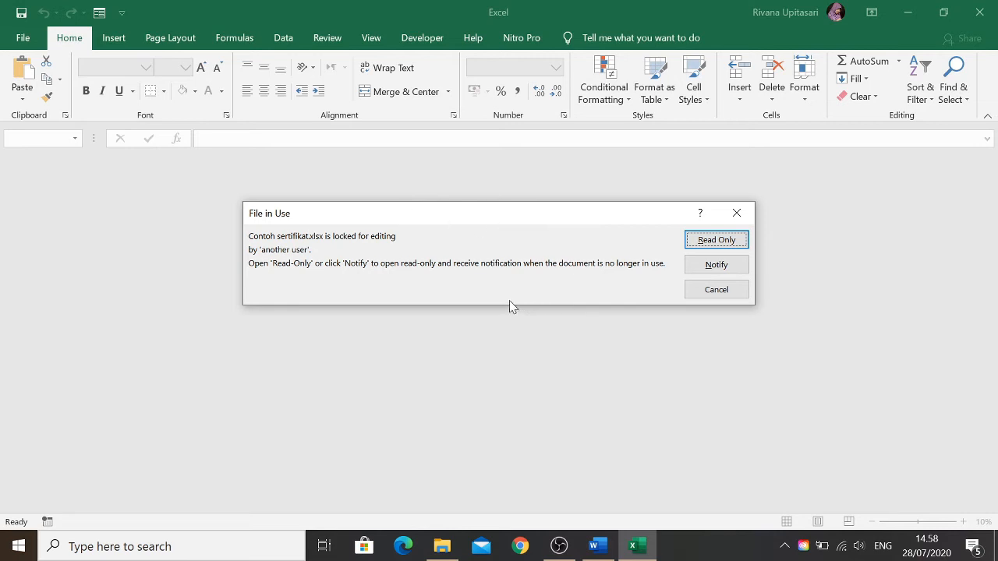
mouse_move(601, 552)
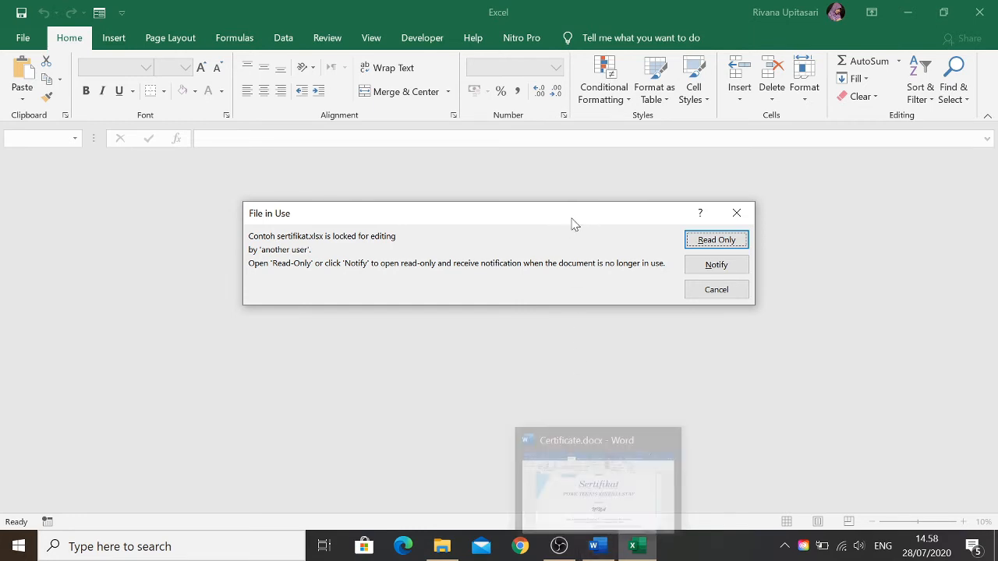
left_click(737, 242)
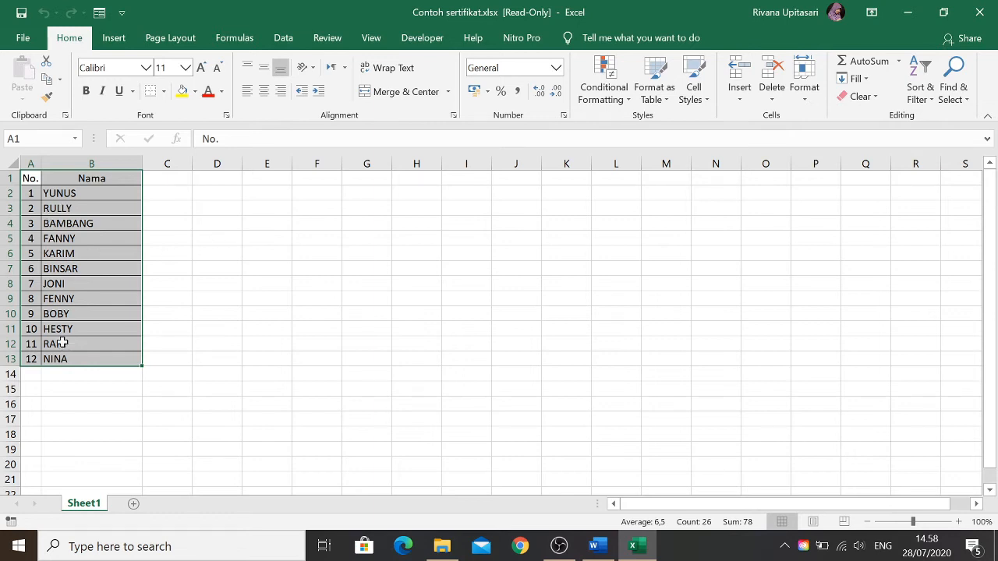
Compare the No. and Nama columns of the Excel recipient list with the last record previewed on the Word certificate.
left_click(171, 195)
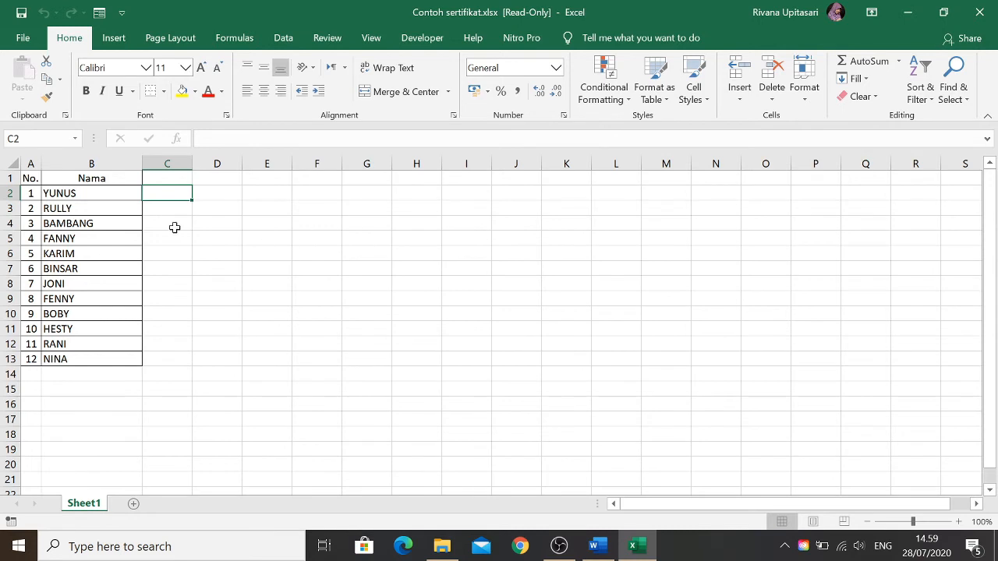
left_click(27, 179)
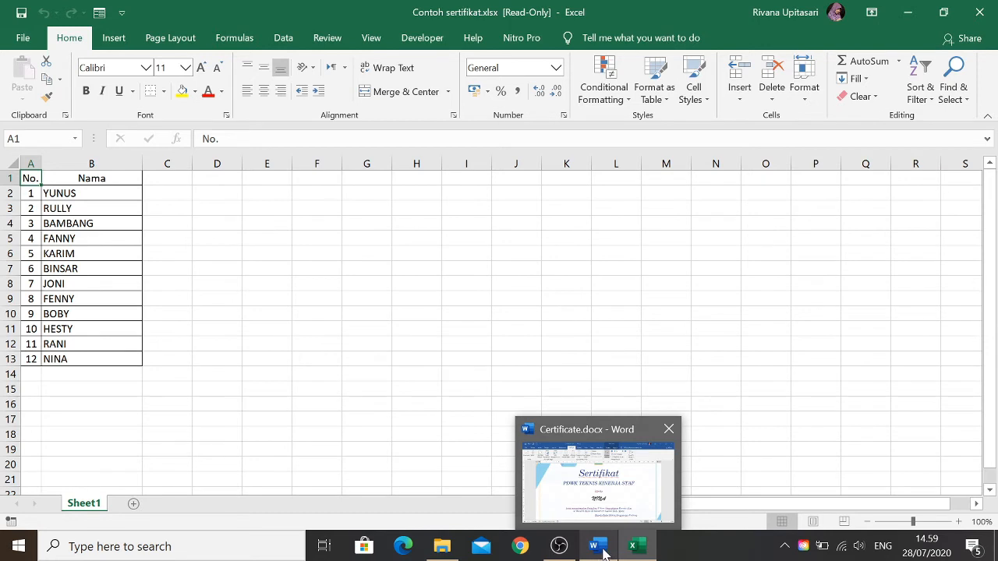
left_click(604, 550)
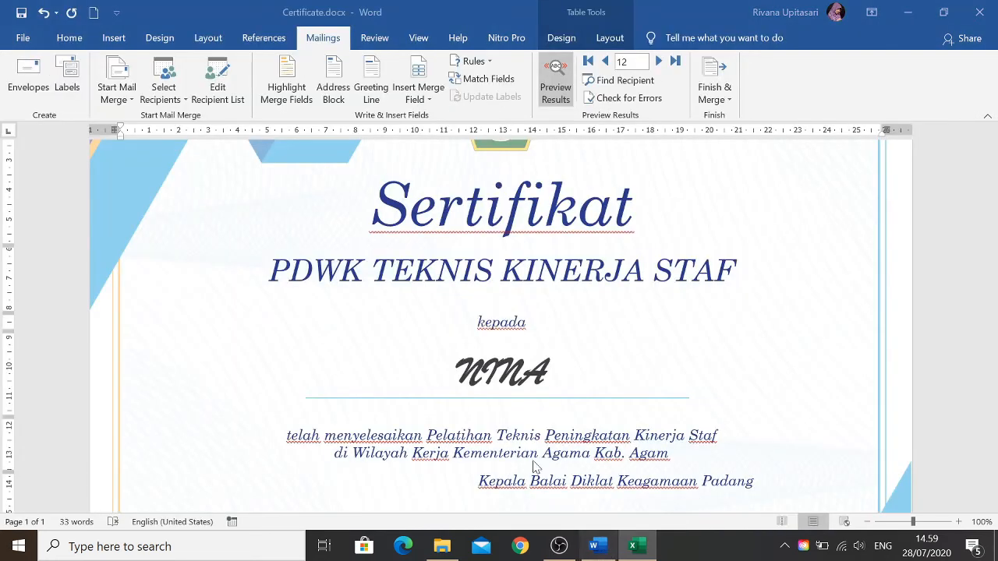
left_click(634, 546)
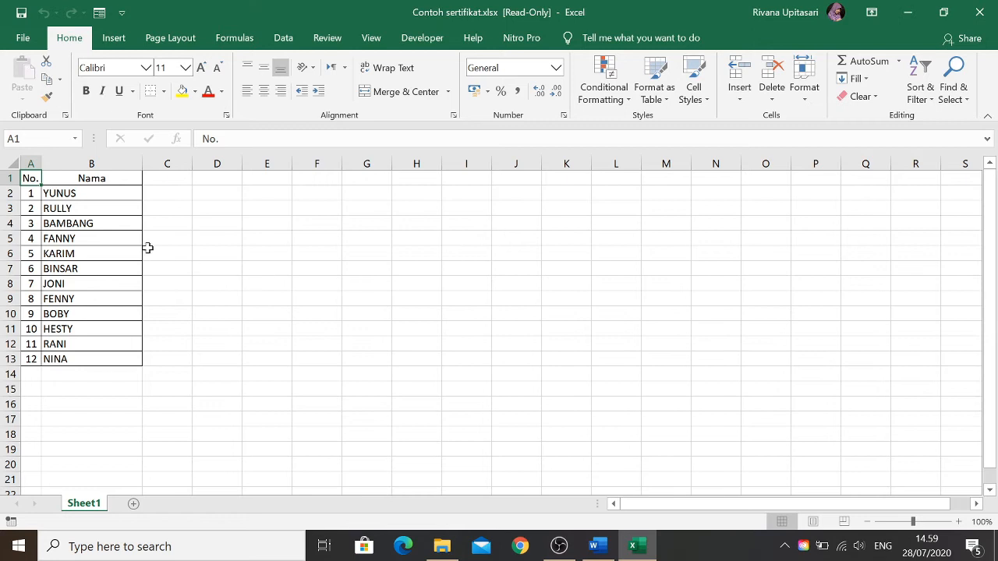
left_click(597, 546)
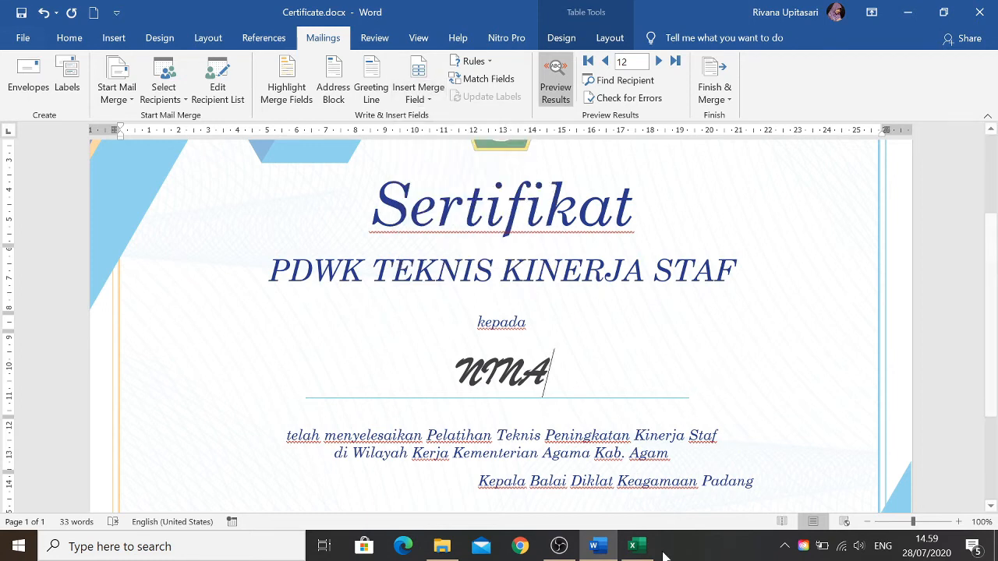
left_click(638, 548)
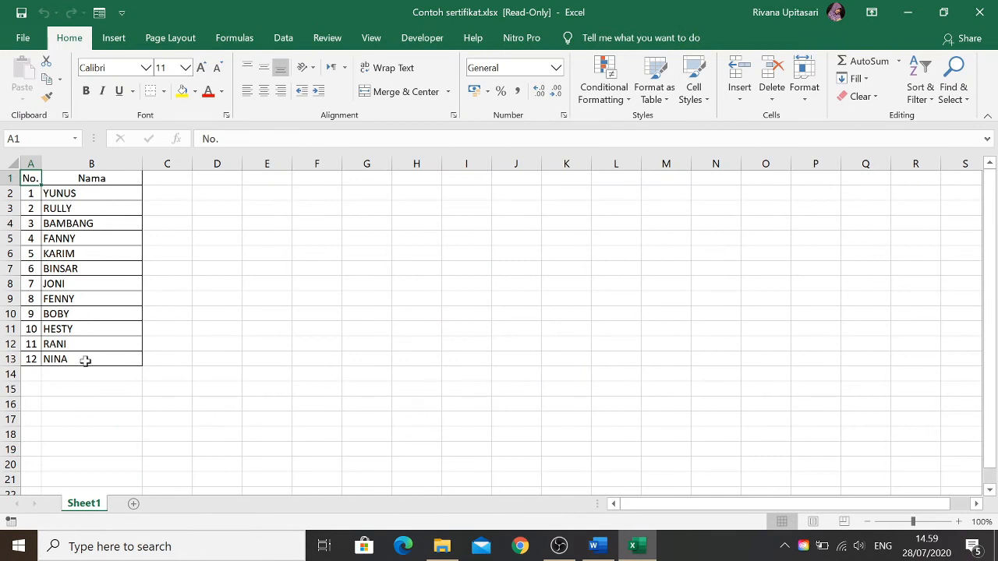
mouse_move(639, 550)
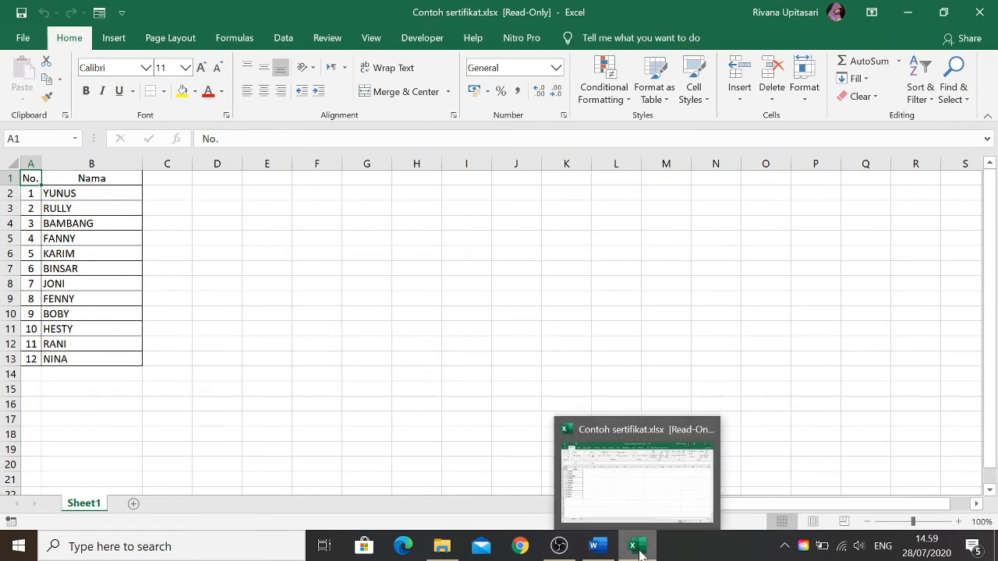
left_click(596, 547)
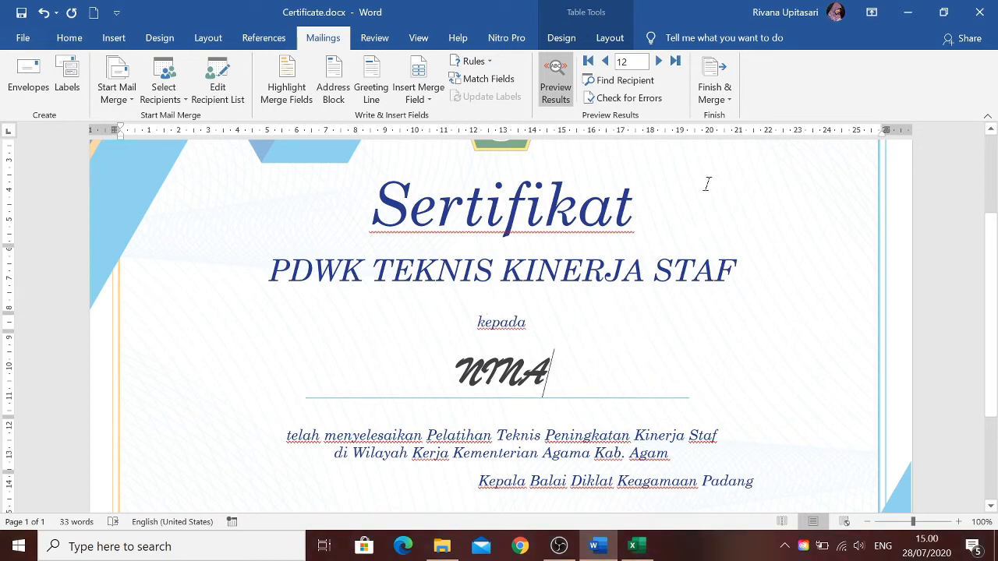
Set up a print merge of all records to Microsoft Print to PDF, checking the record range choices, and cancel the printing.
left_click(728, 96)
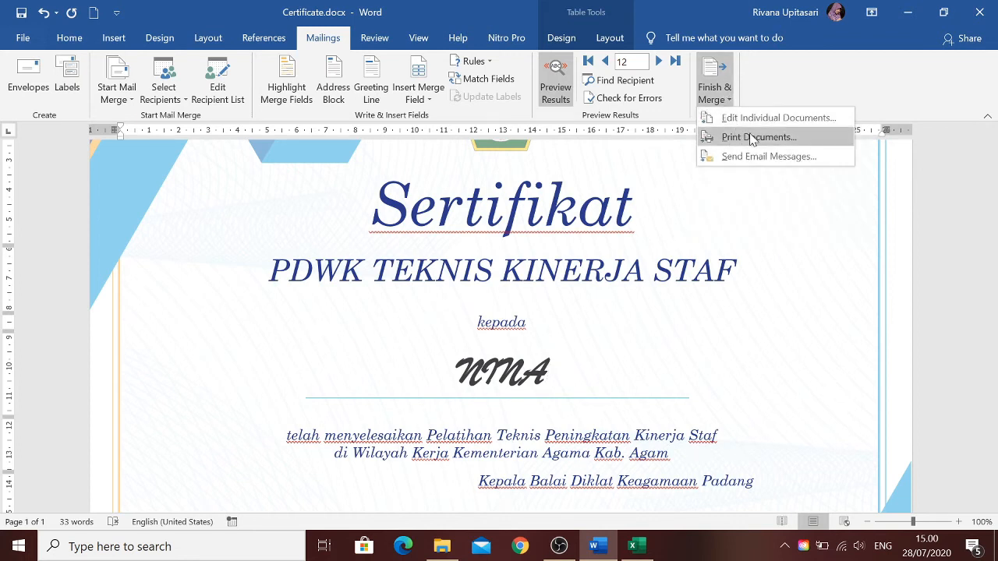
left_click(782, 139)
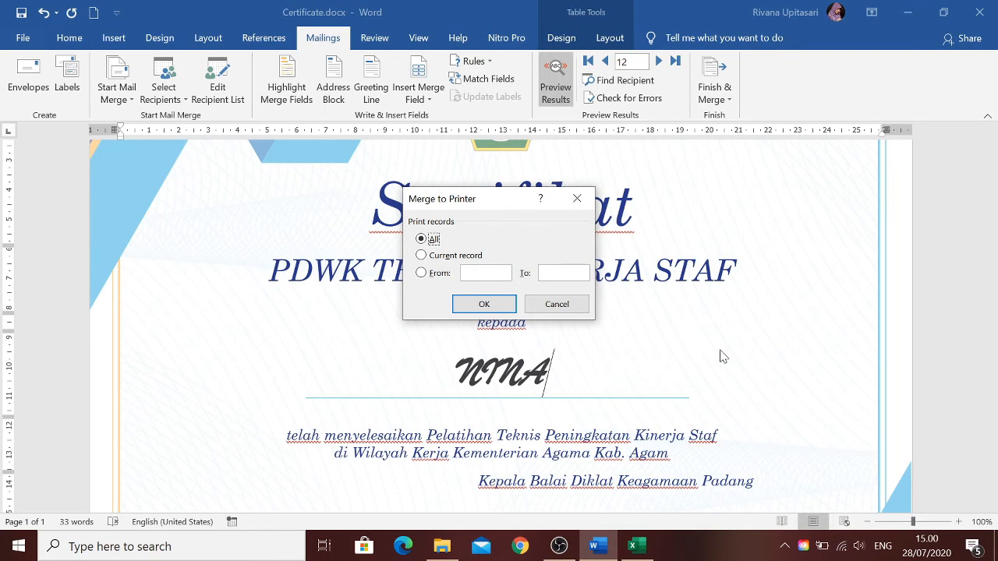
left_click(425, 262)
left_click(422, 275)
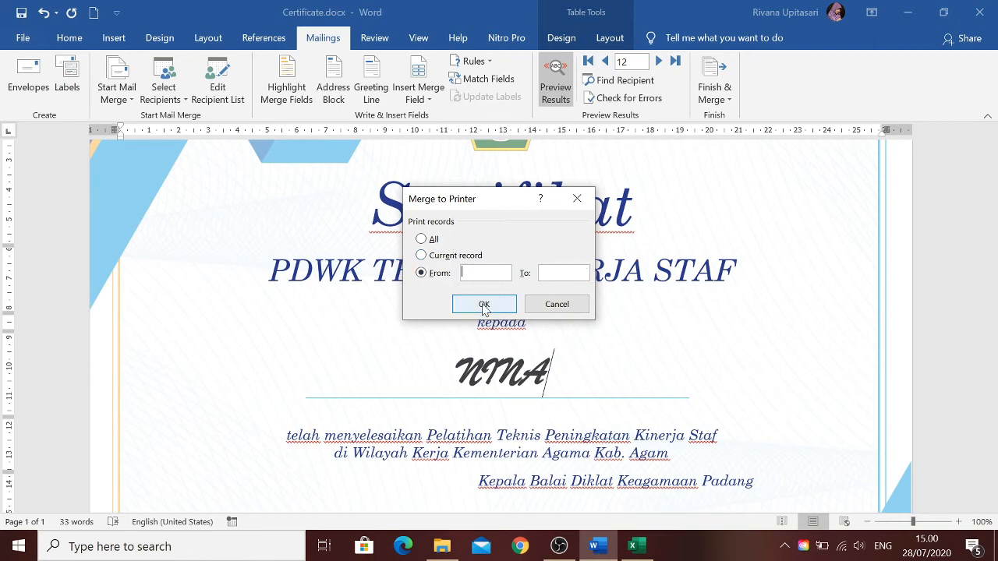
left_click(422, 240)
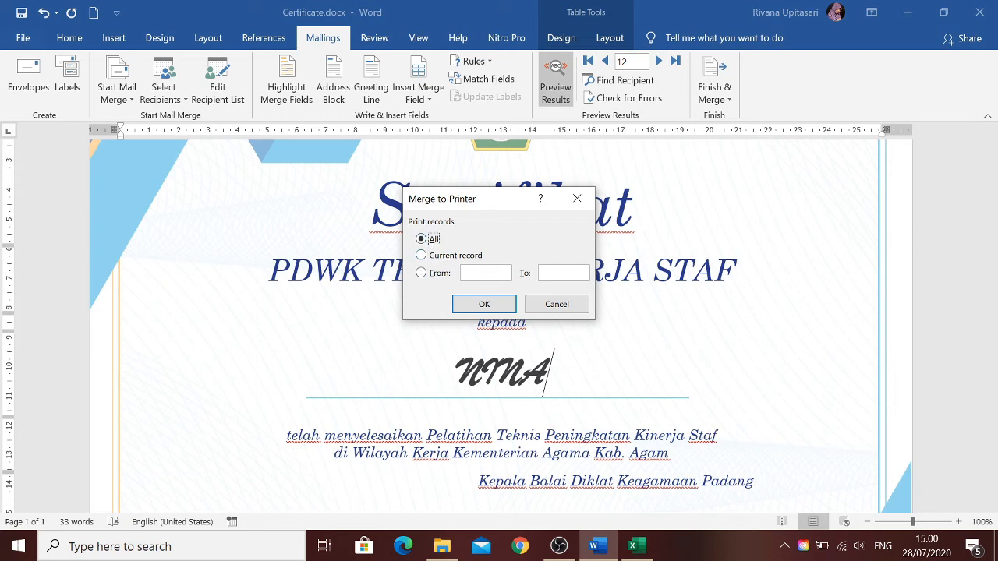
left_click(486, 305)
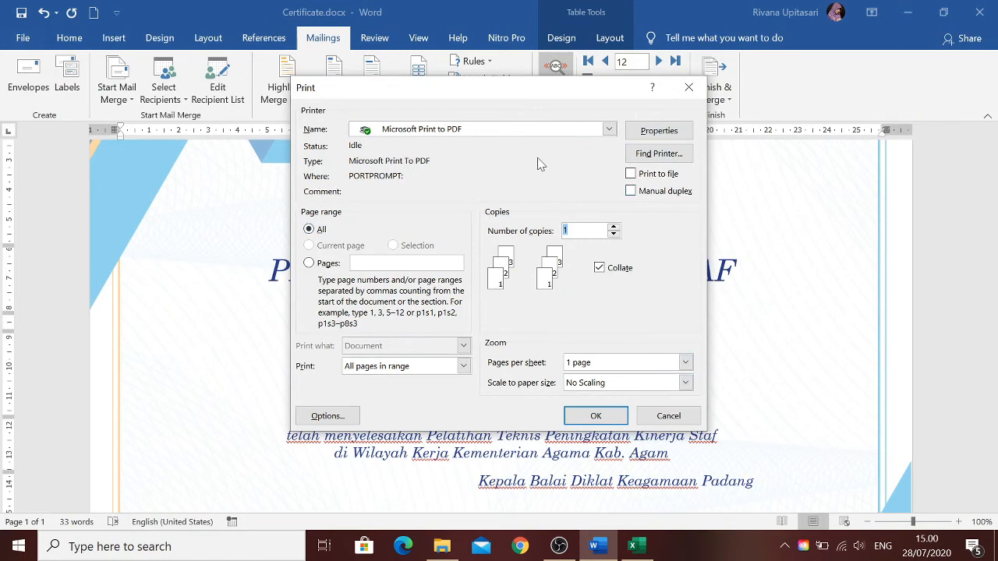
left_click(609, 130)
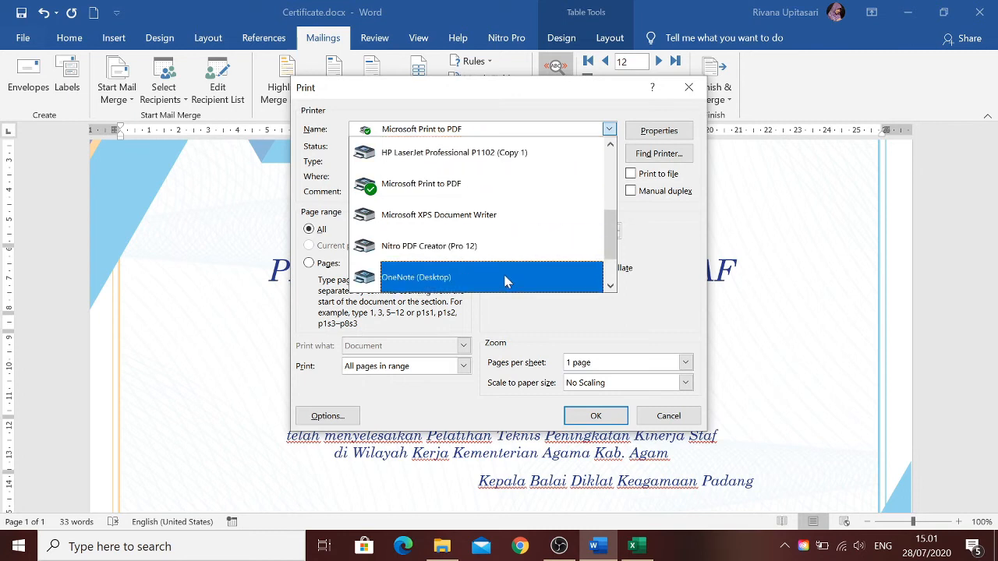
left_click(493, 187)
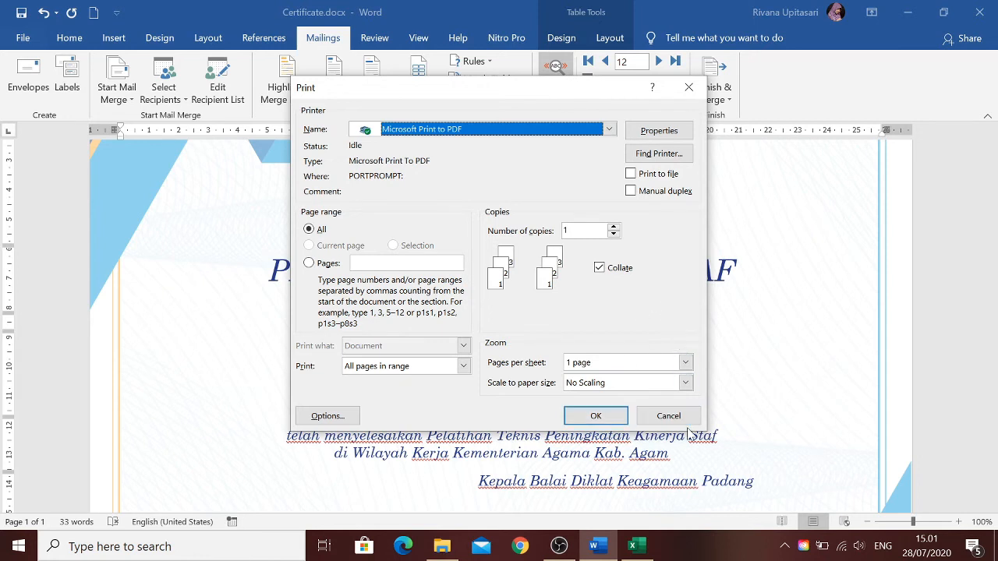
left_click(668, 416)
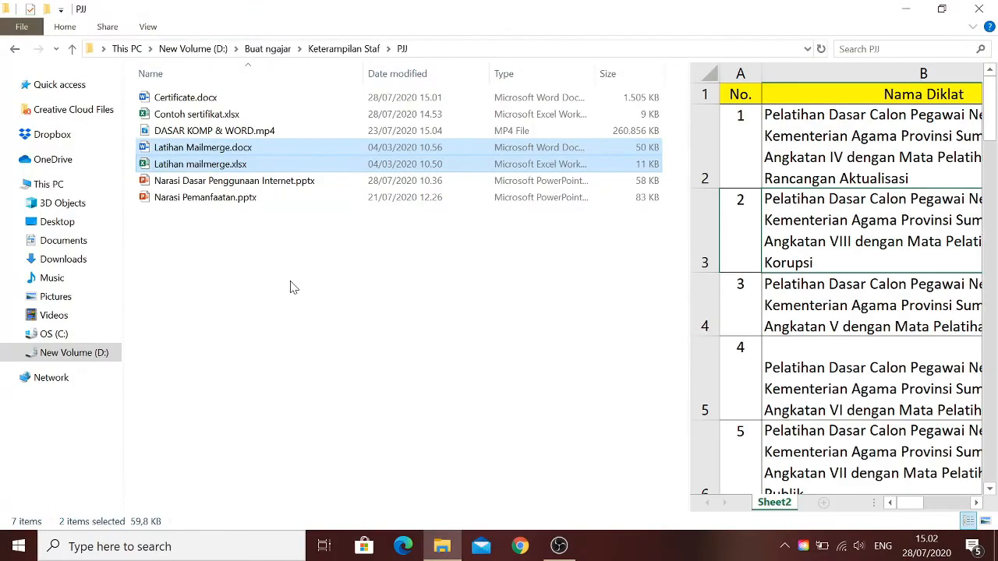
Open Latihan Mailmerge.docx from the PJJ folder in Word, declining to run its SQL command.
left_click(290, 284)
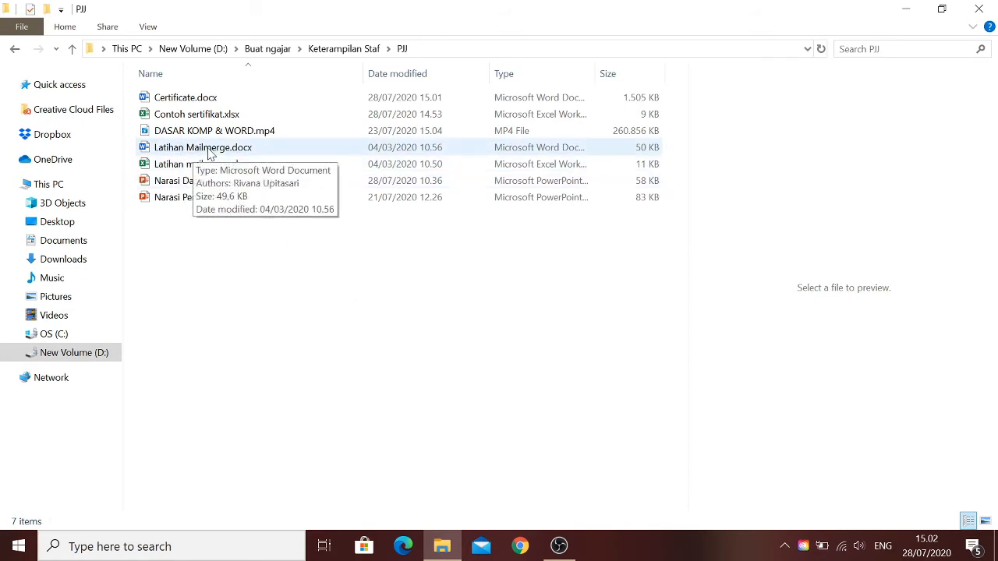
left_click(199, 149)
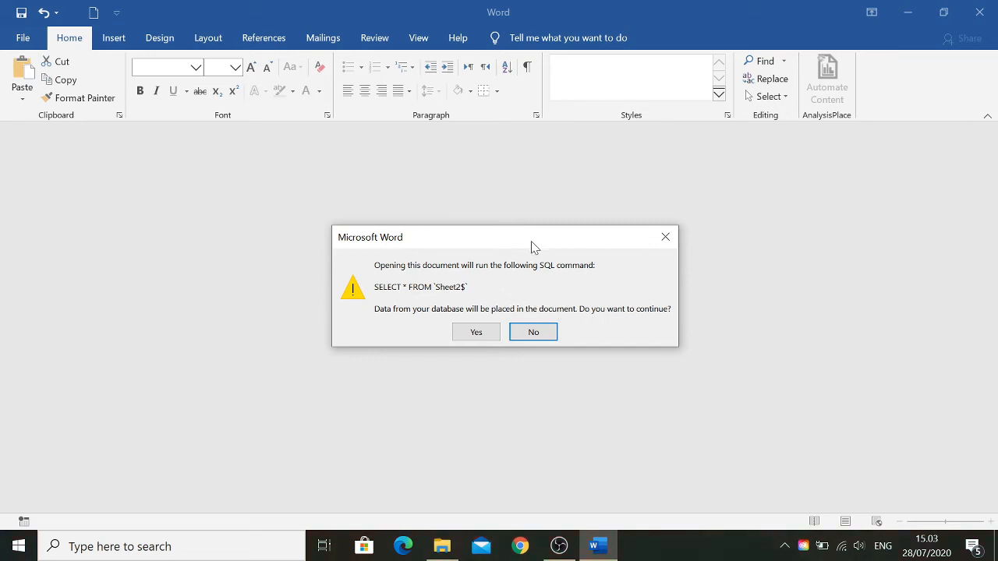
left_click(535, 334)
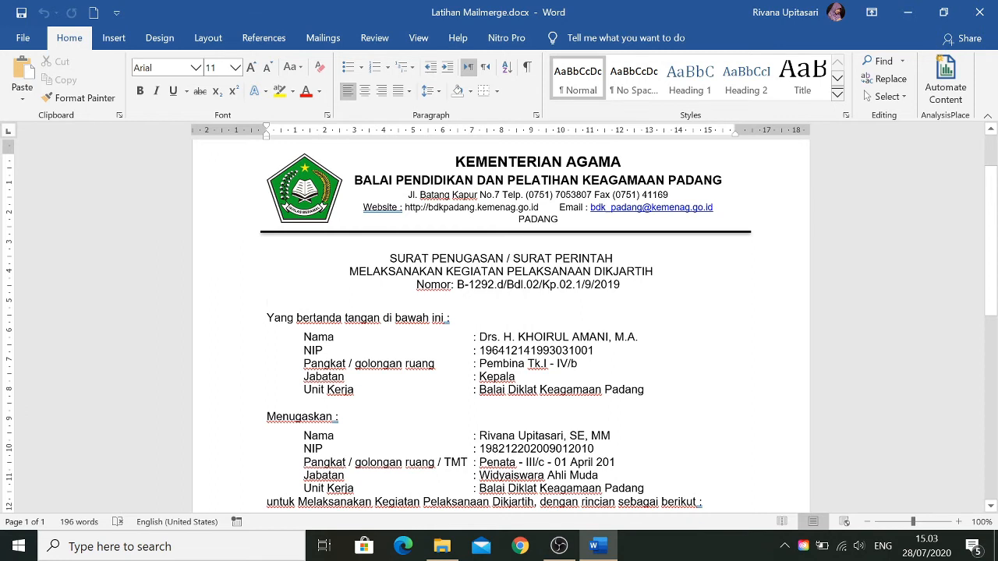
Look through the assignment letter and delete "1292.d" after "B-" on the Nomor line.
scroll(587, 303, "down", 6)
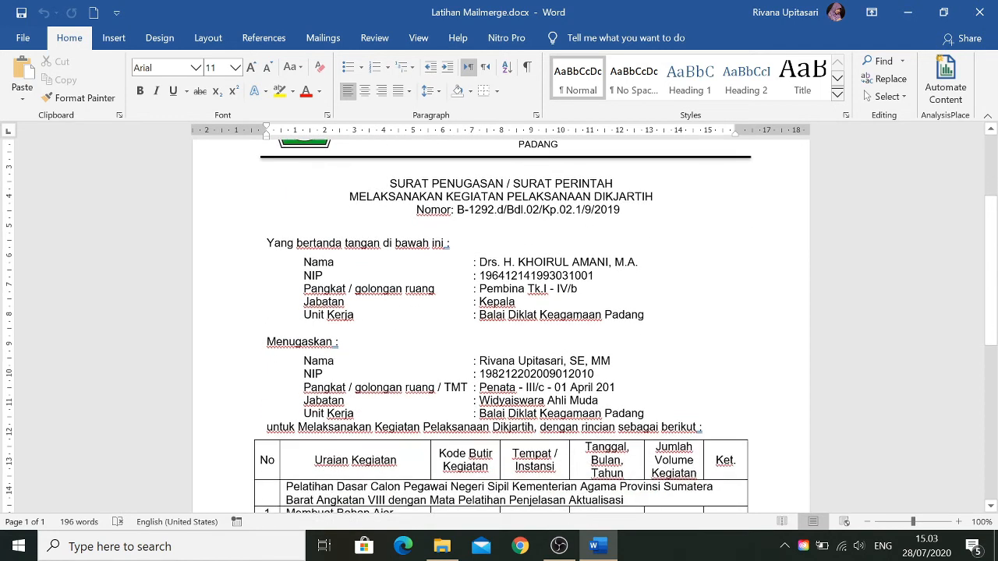
scroll(499, 312, "down", 4)
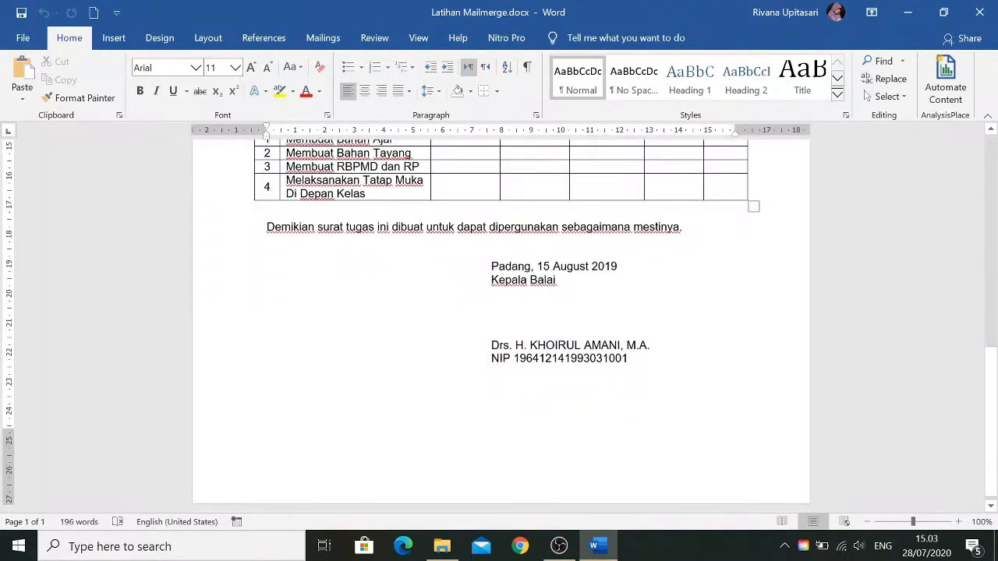
scroll(499, 312, "up", 5)
scroll(499, 328, "up", 7)
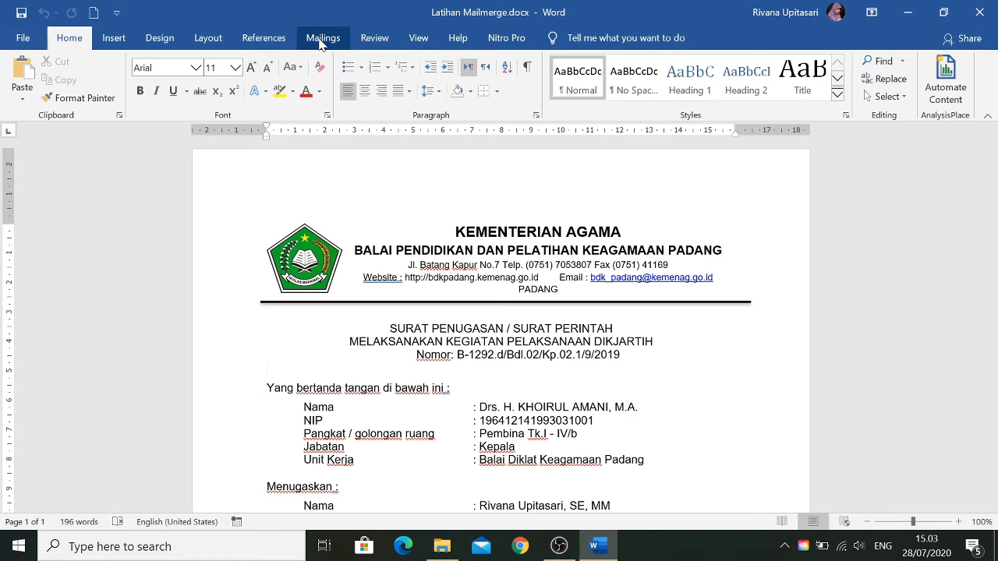
scroll(499, 328, "down", 3)
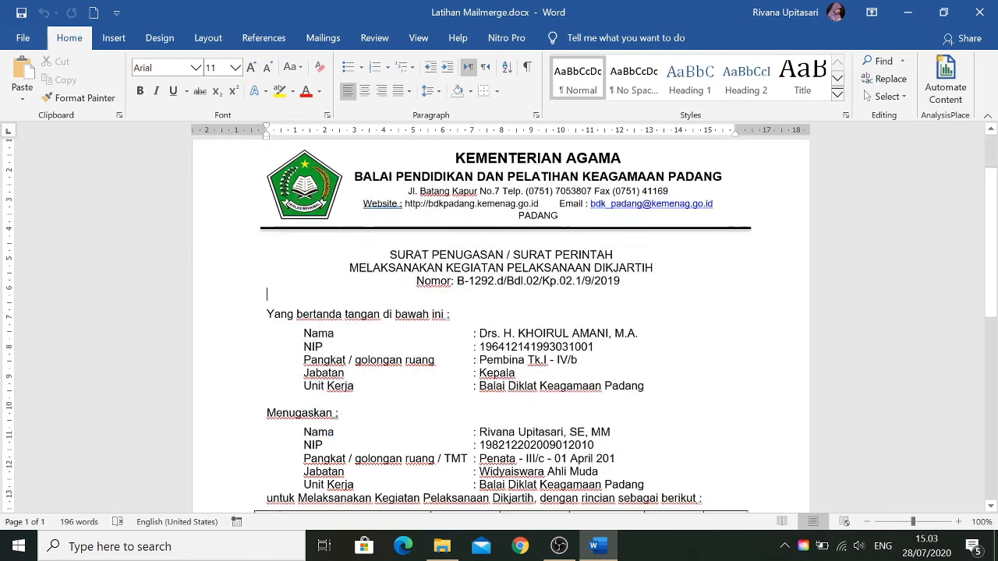
scroll(499, 327, "up", 1)
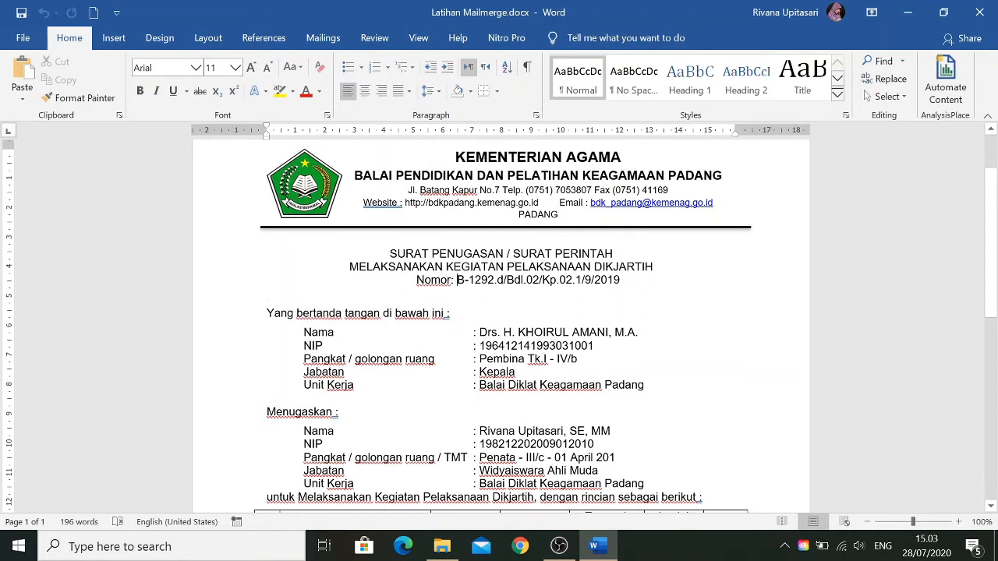
left_click_drag(467, 280, 619, 280)
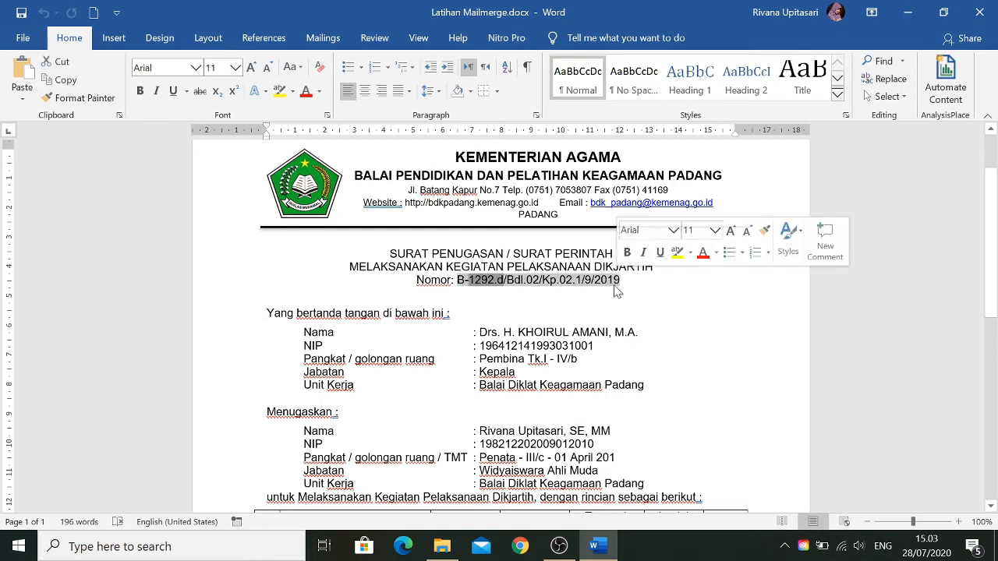
left_click(482, 282)
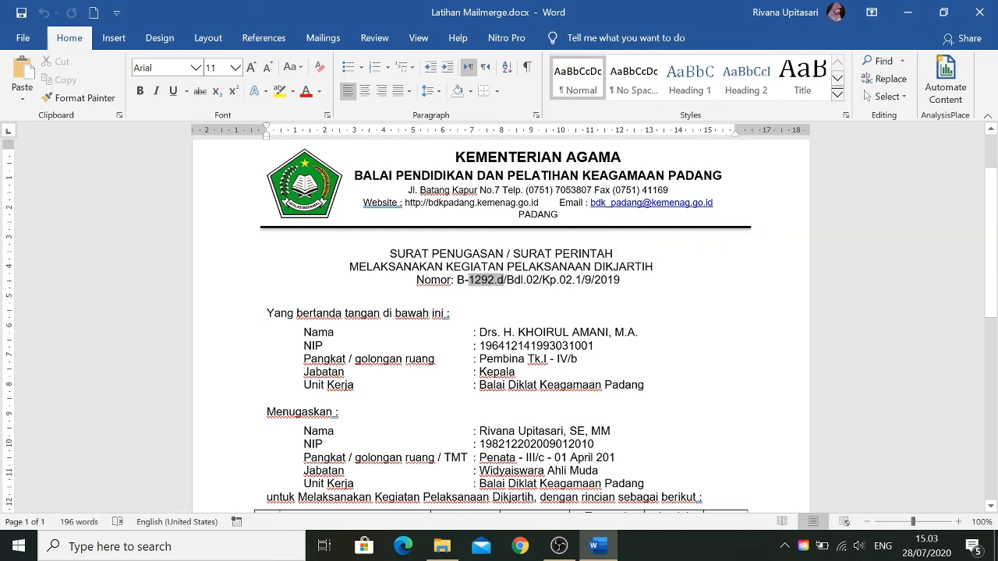
left_click_drag(467, 280, 504, 280)
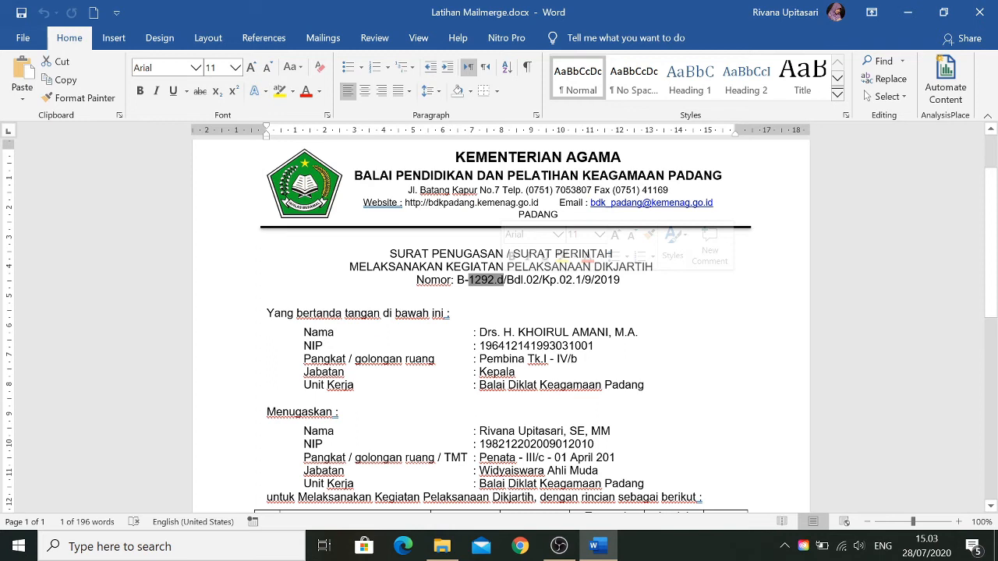
key("Delete")
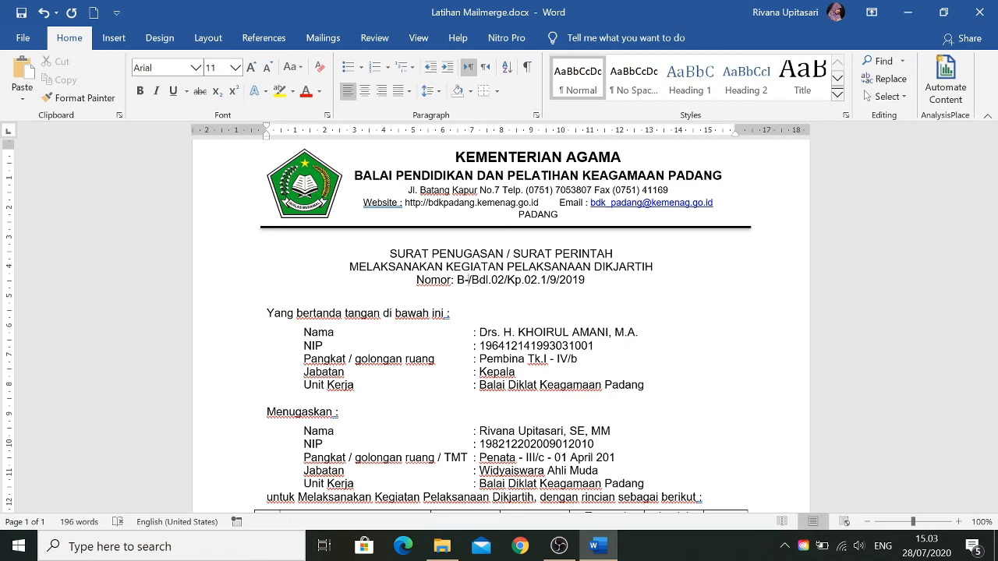
Delete the training description in the table's merged row and the date after "Padang," above the signature.
scroll(466, 280, "down", 1)
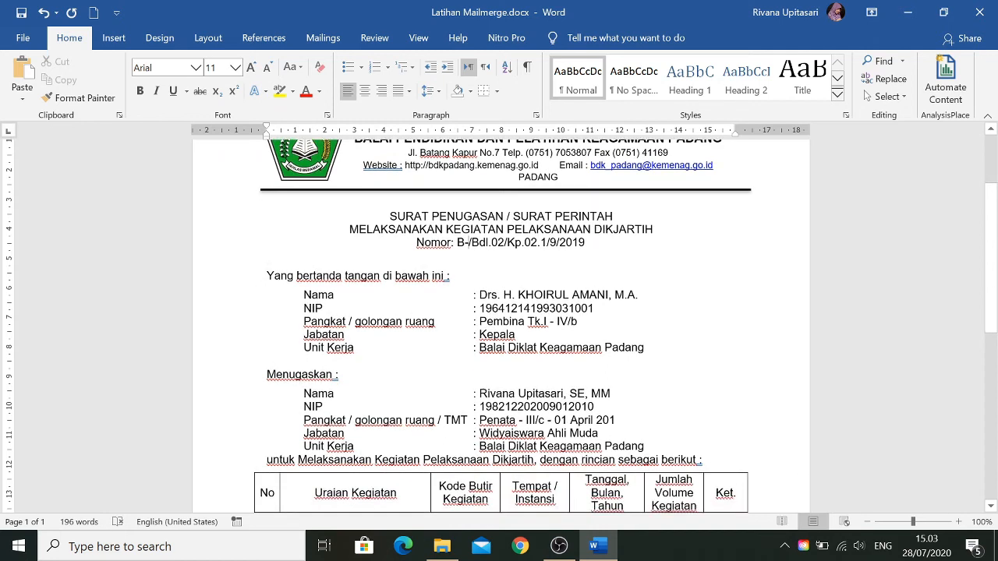
scroll(499, 326, "down", 2)
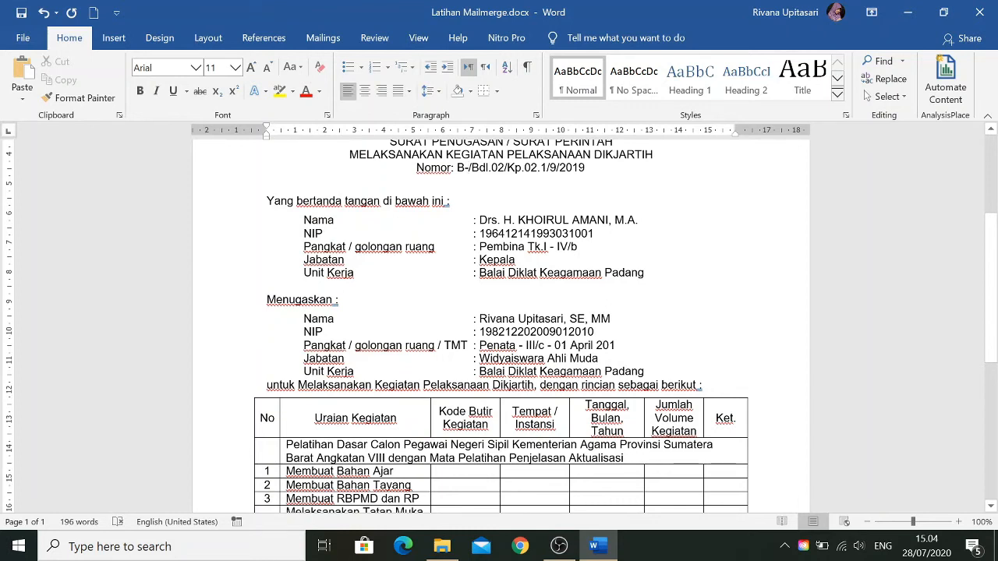
scroll(499, 326, "down", 3)
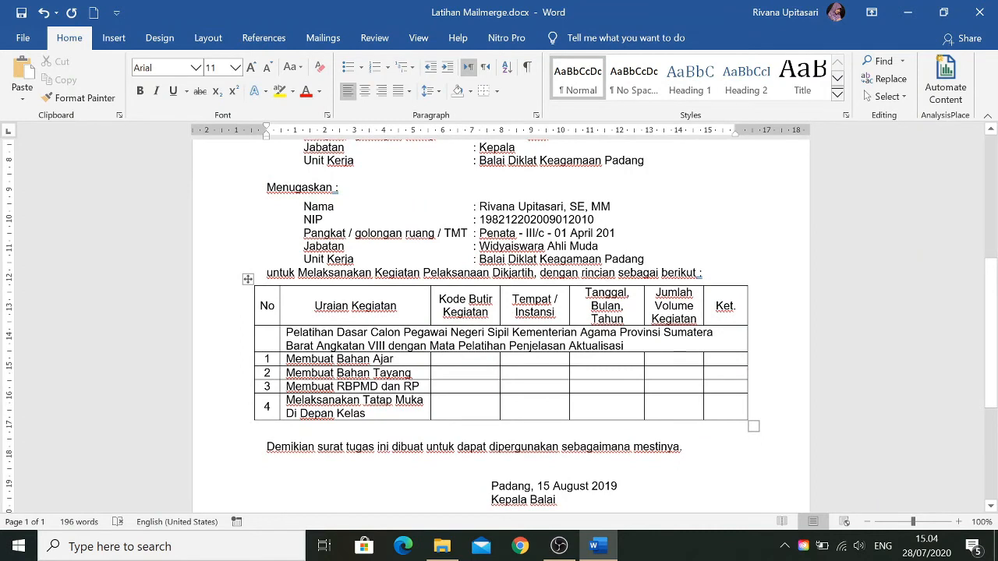
left_click(675, 346)
left_click_drag(286, 333, 624, 346)
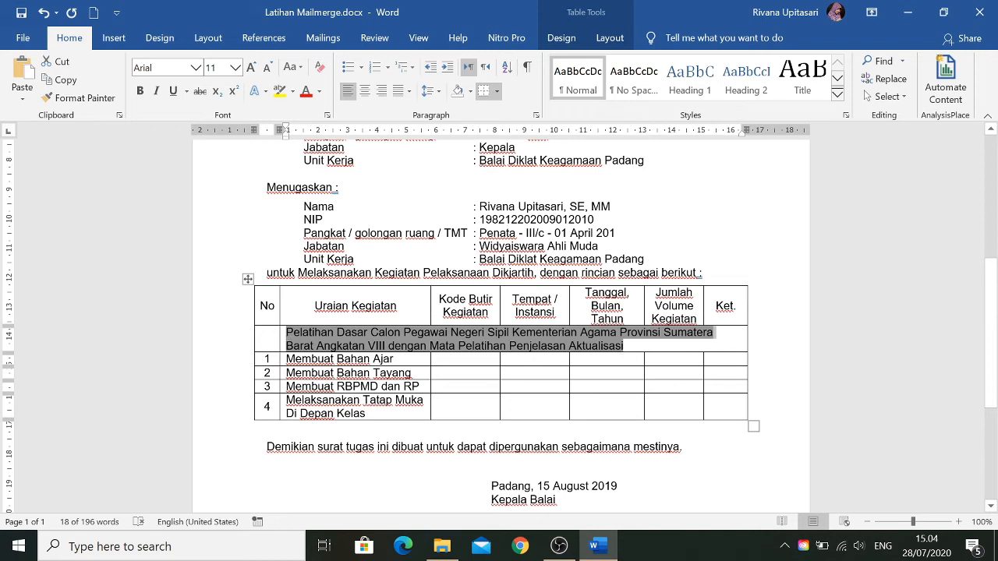
key("Delete")
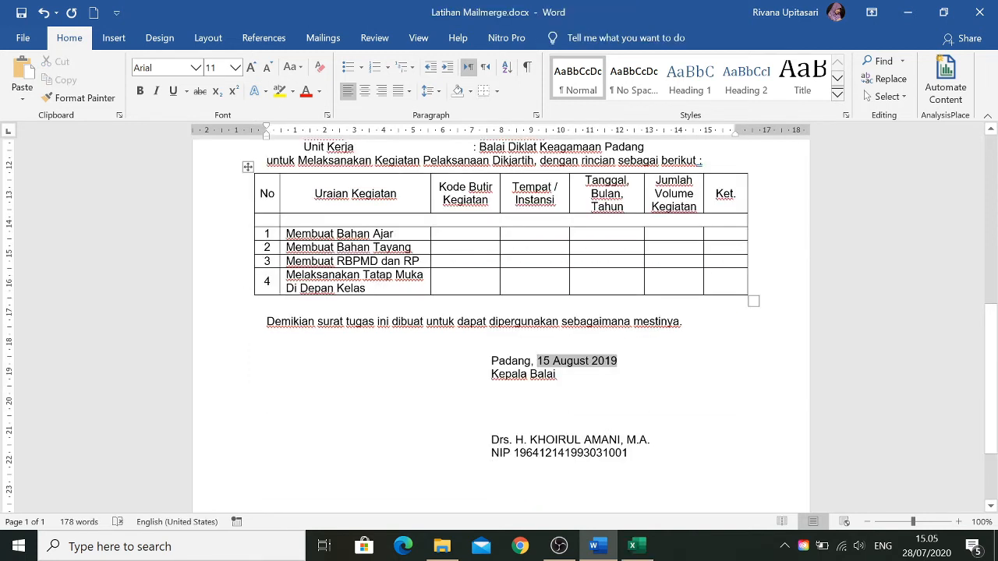
left_click_drag(538, 361, 617, 361)
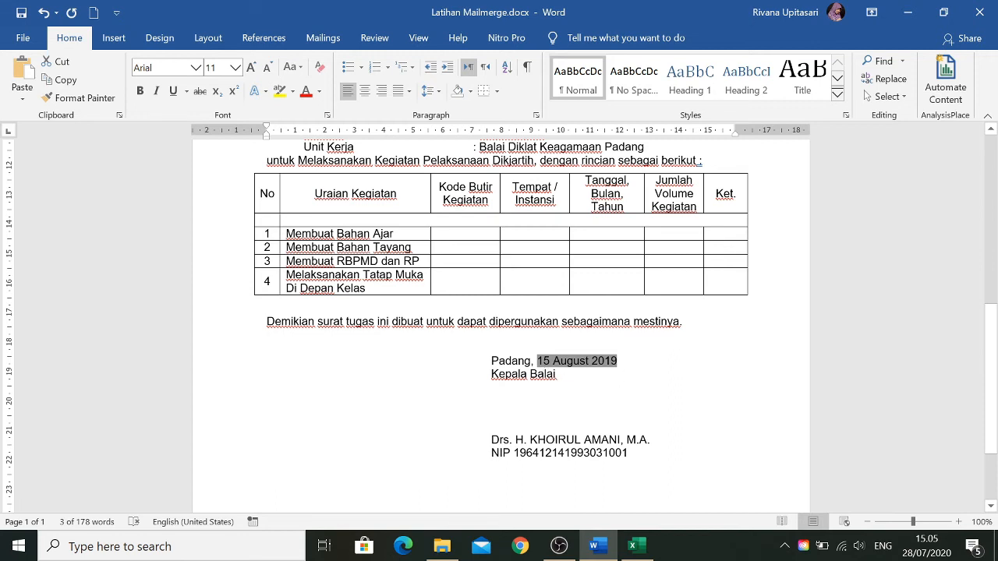
key("Delete")
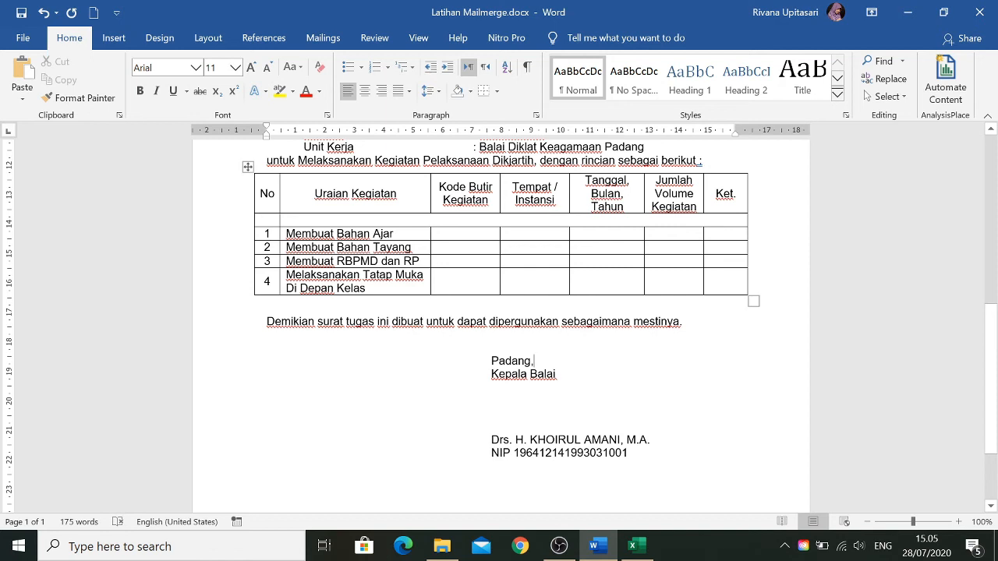
Switch to Excel, close Latihan mailmerge.xlsx, and reopen it from the PJJ folder in File Explorer.
scroll(499, 320, "up", 5)
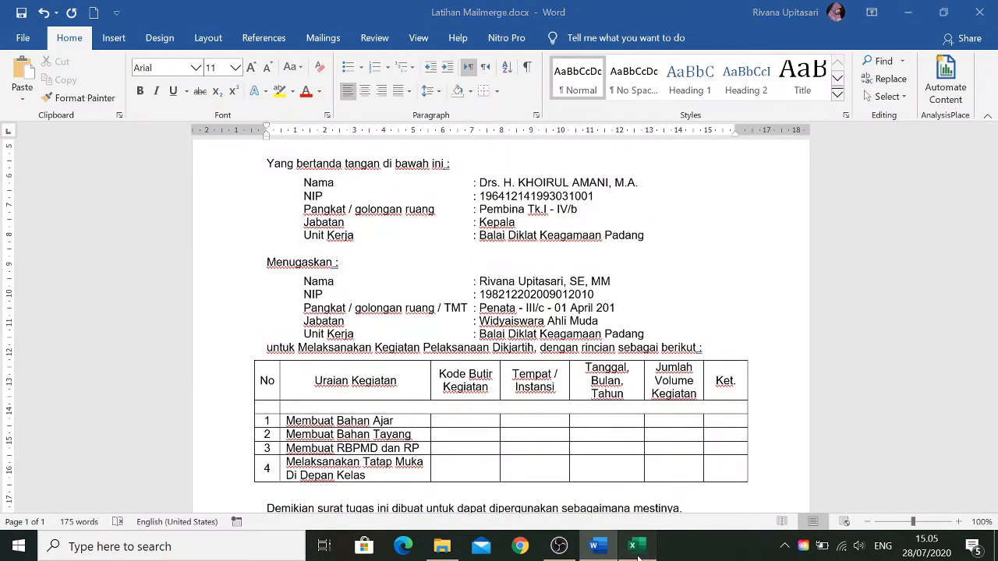
left_click(633, 546)
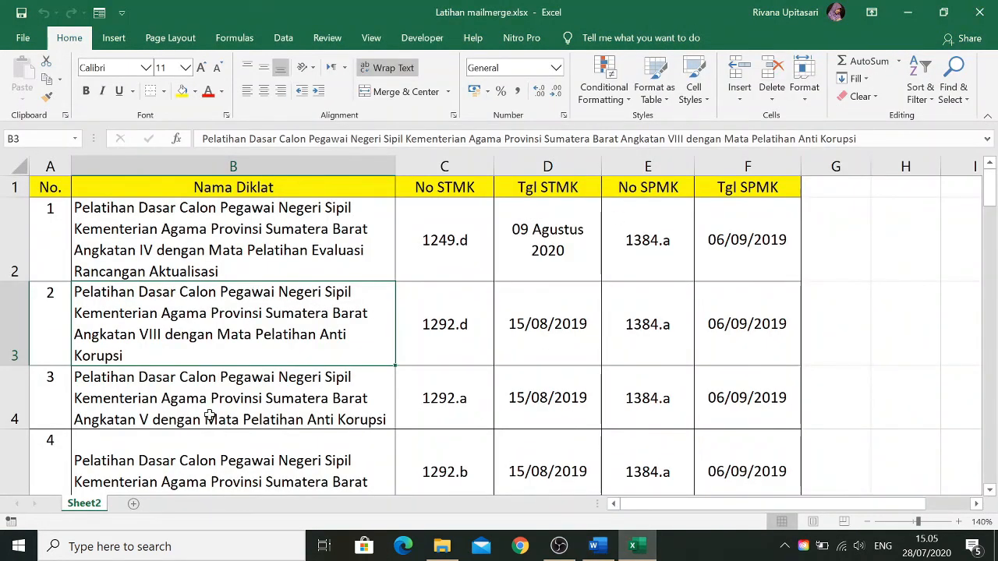
left_click(440, 547)
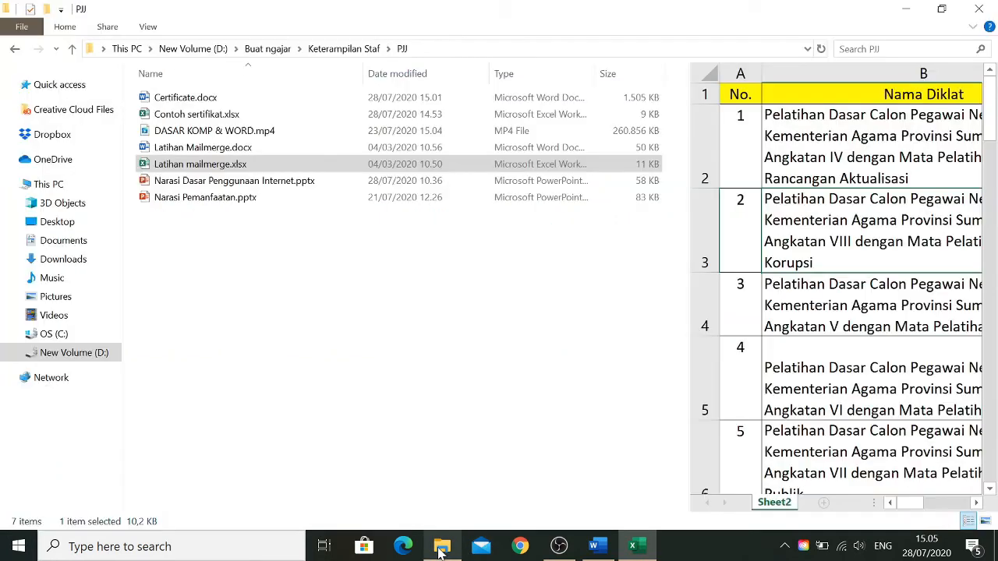
left_click(633, 546)
left_click(986, 10)
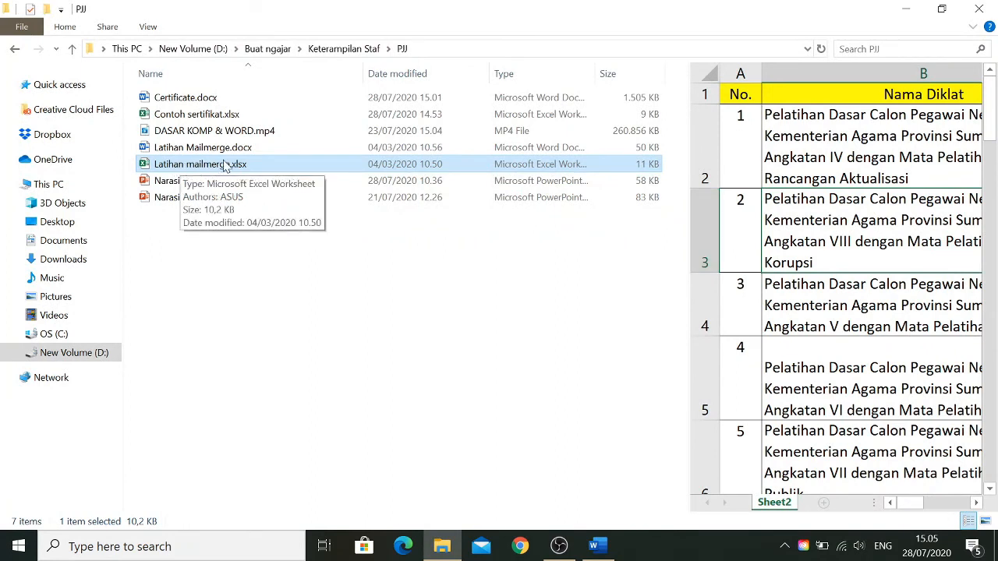
left_click(601, 550)
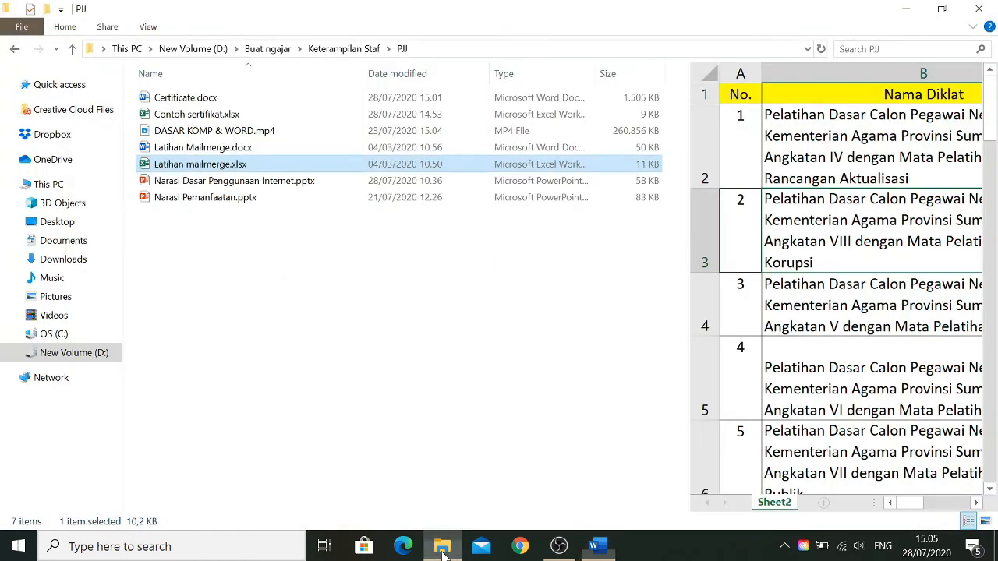
left_click(442, 546)
double_click(190, 167)
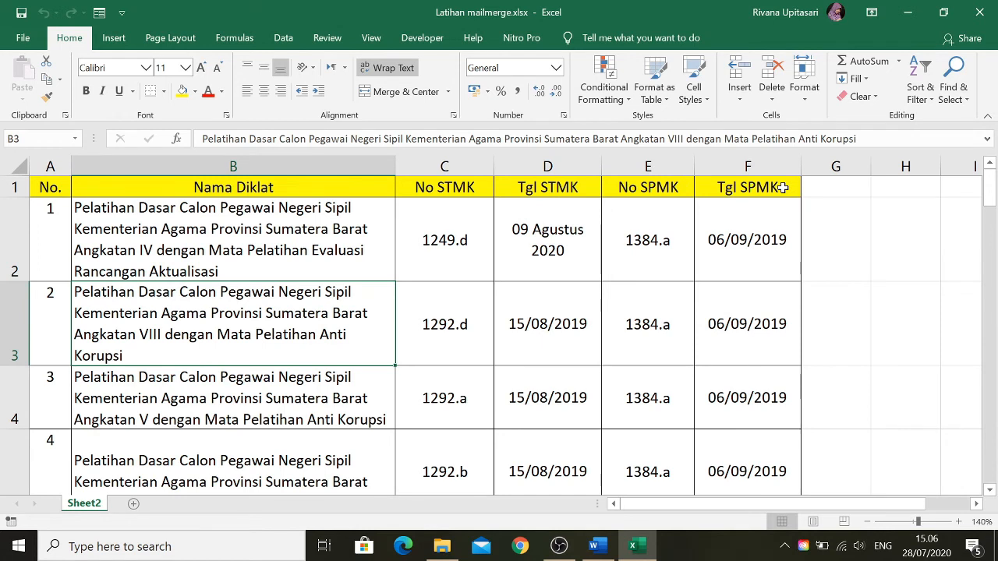
Compare the workbook's Nama Diklat, No STMK and Tgl STMK columns with the blank number, table row and date in the Word letter.
left_click(594, 545)
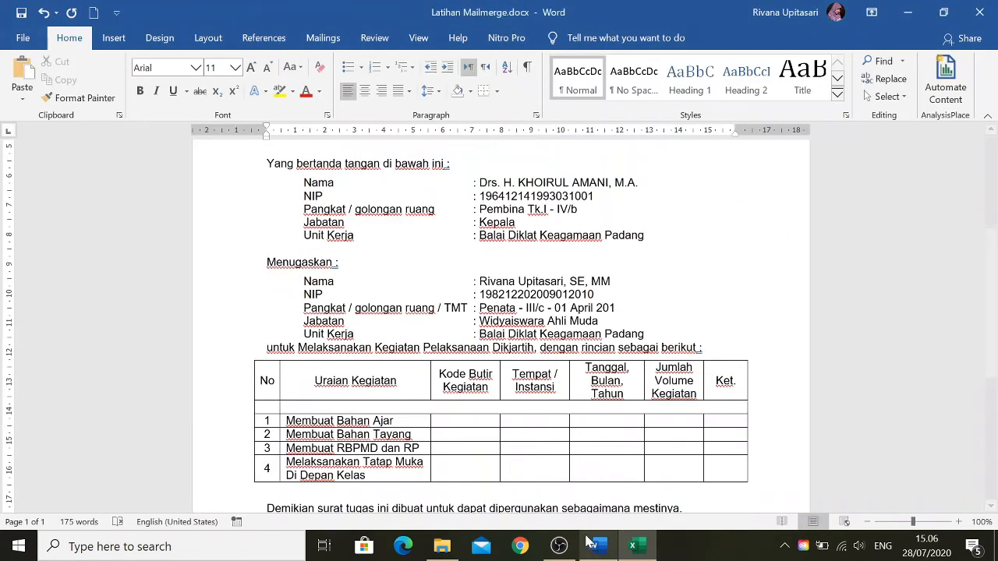
scroll(499, 327, "up", 4)
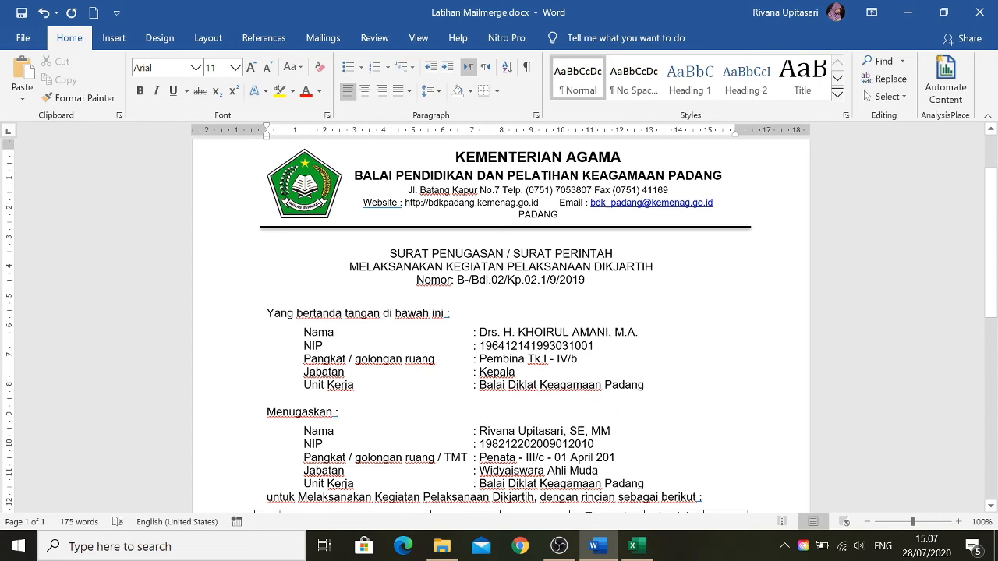
left_click(632, 545)
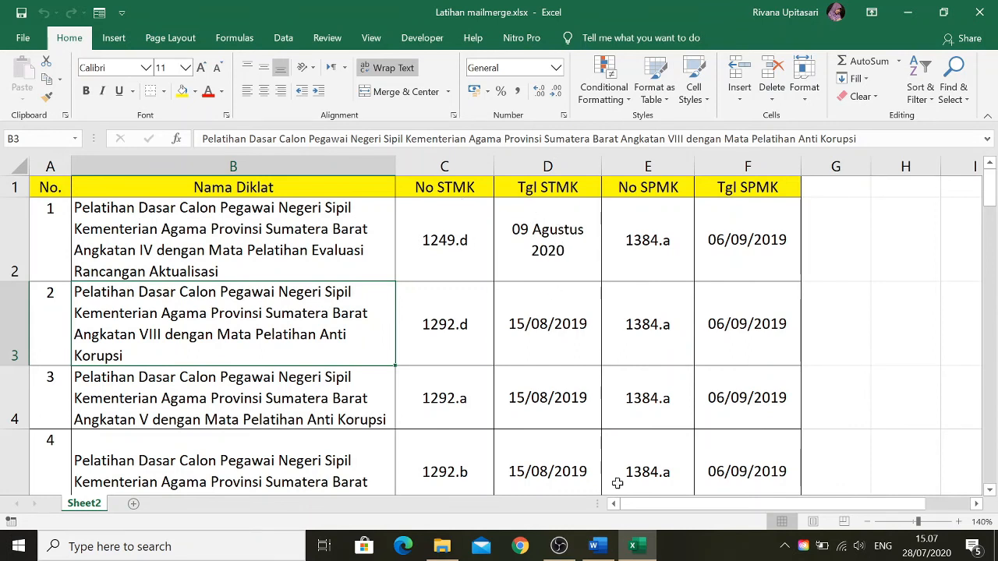
left_click(594, 546)
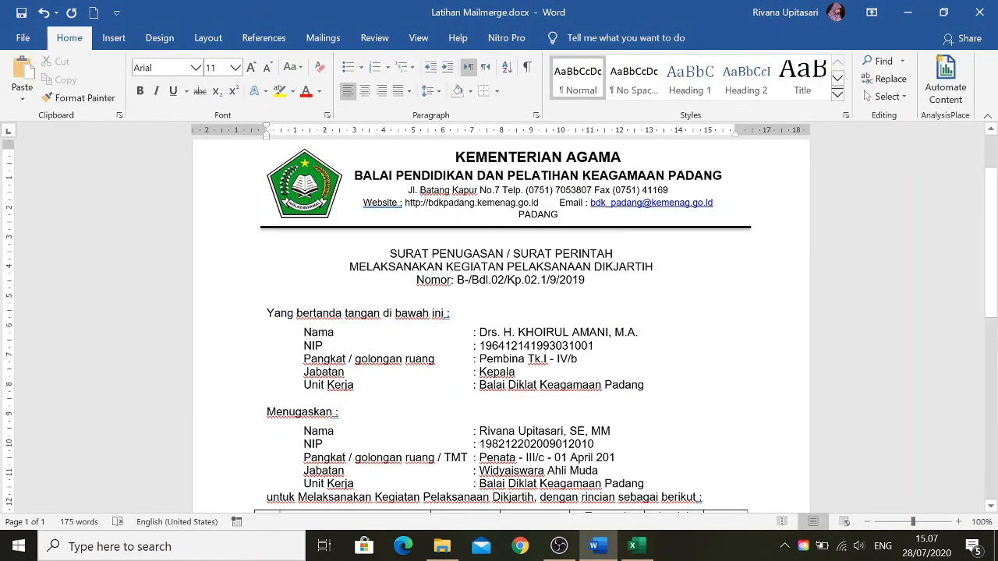
scroll(499, 327, "down", 6)
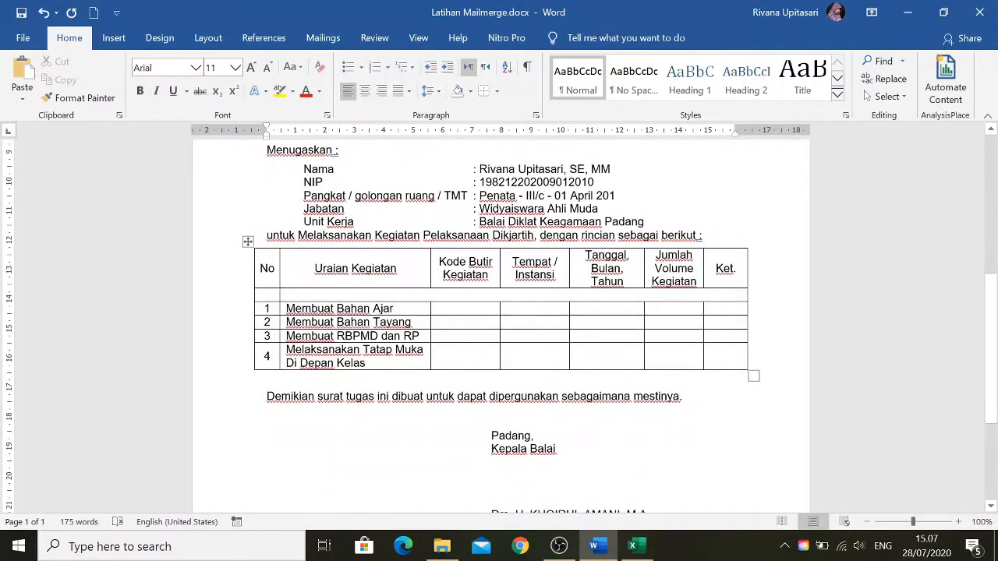
left_click(287, 295)
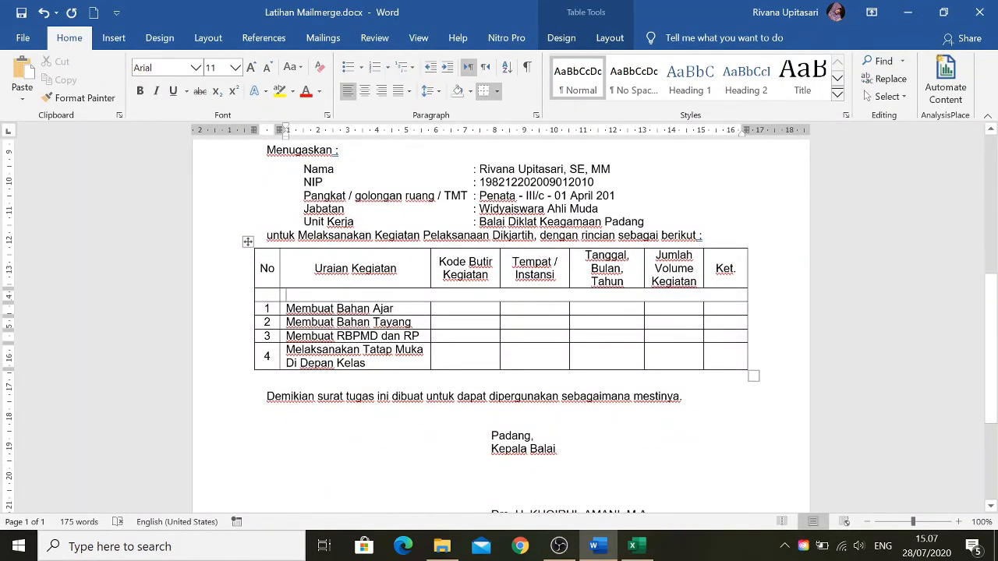
left_click(566, 436)
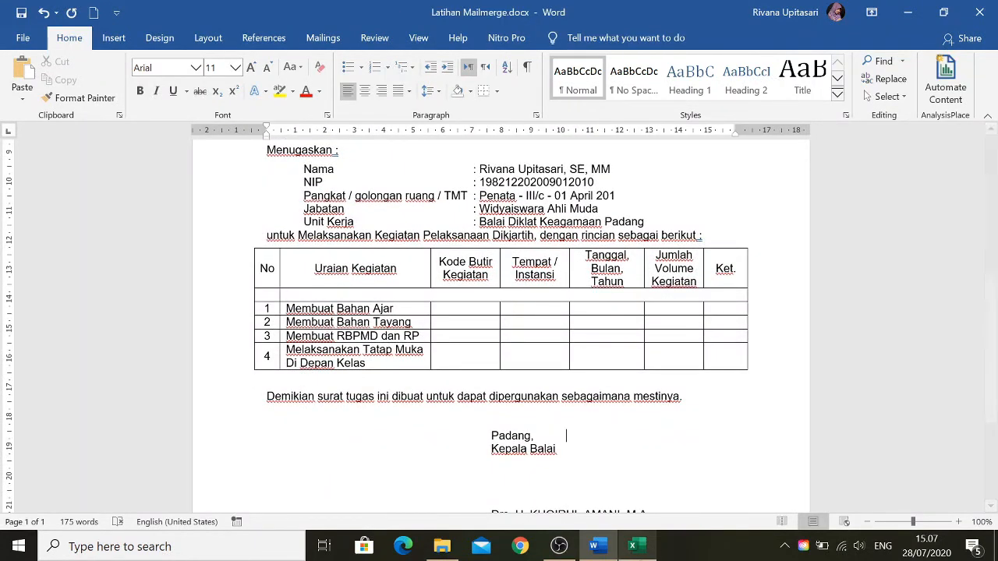
left_click(637, 549)
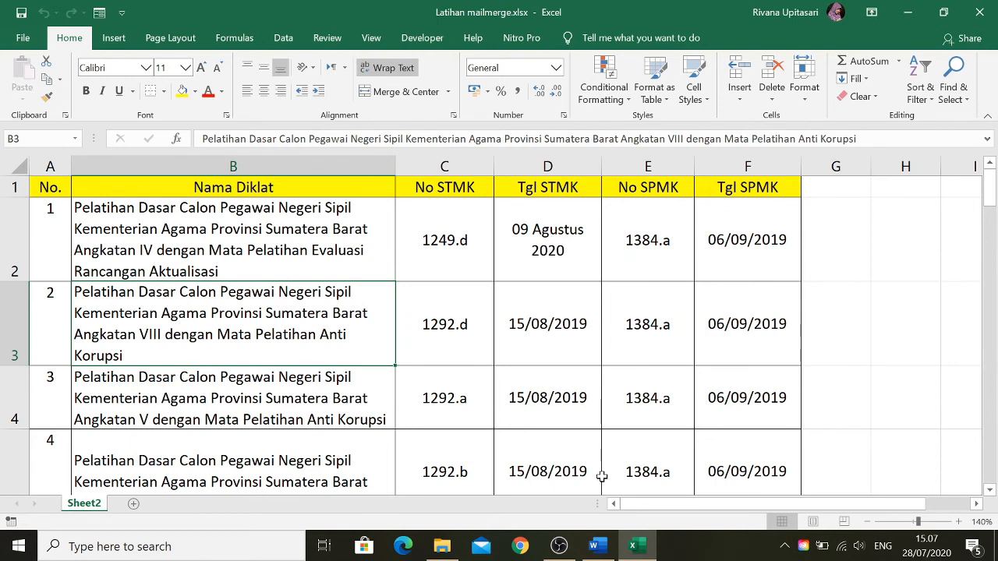
left_click(596, 549)
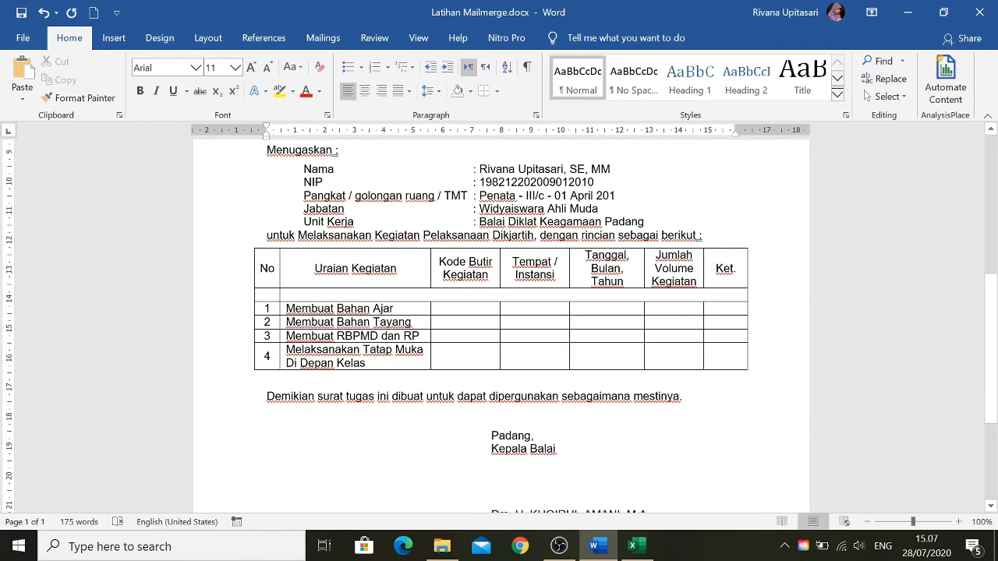
scroll(501, 326, "up", 6)
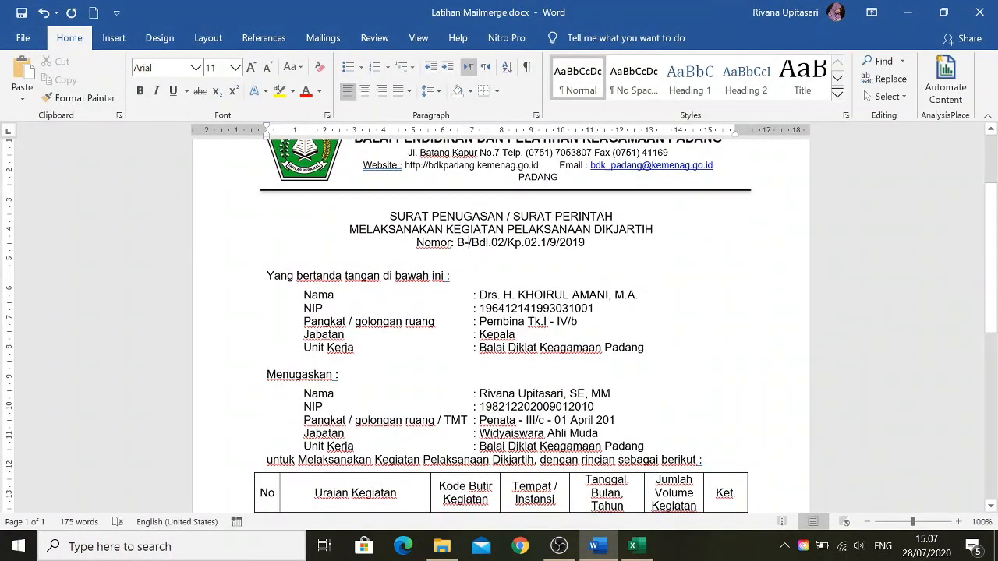
Try to open Latihan mailmerge.xlsx from D:\Buat ngajar\Keterampilan Staf\PJJ as the letter's existing recipient list.
left_click(332, 41)
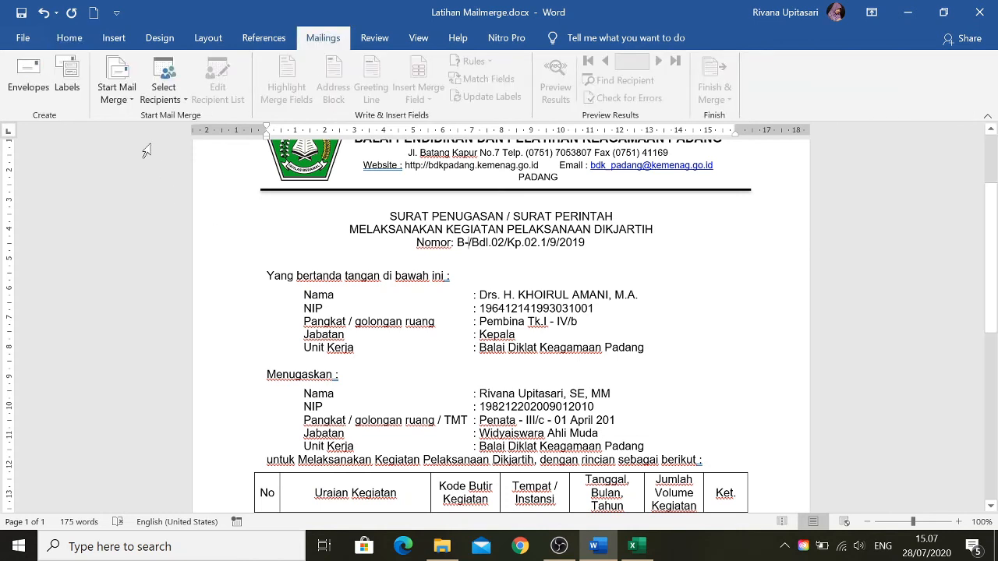
left_click(175, 103)
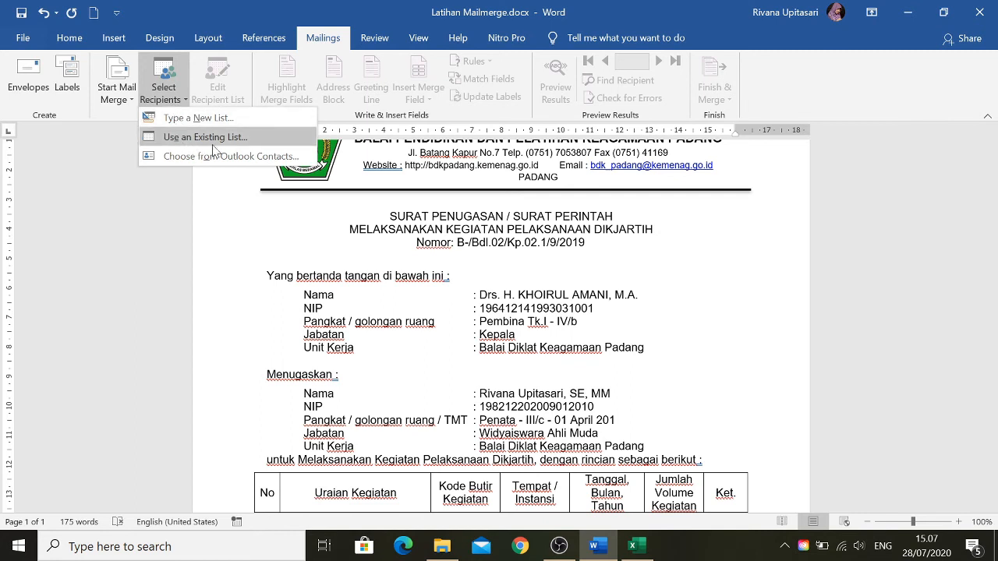
left_click(260, 138)
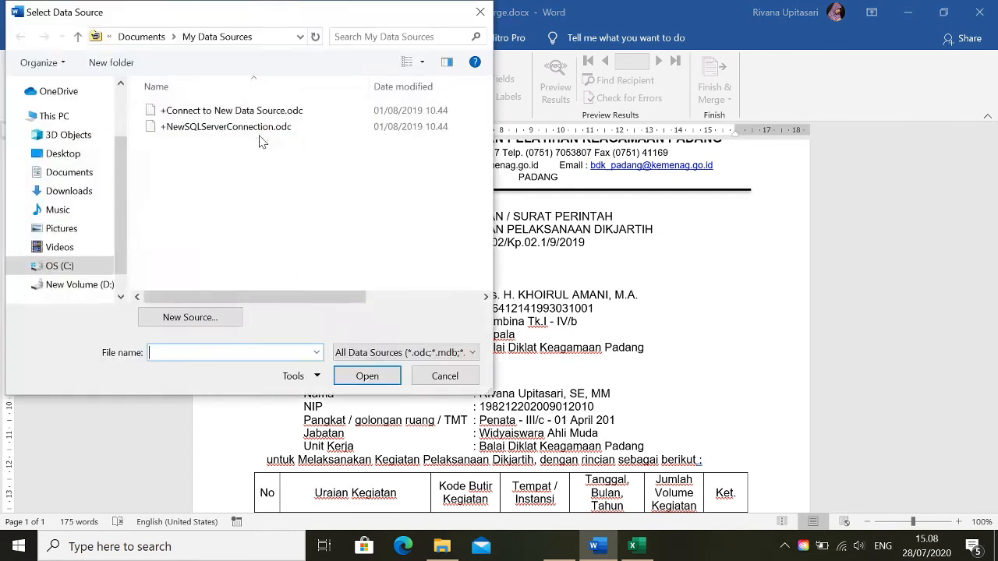
left_click(80, 285)
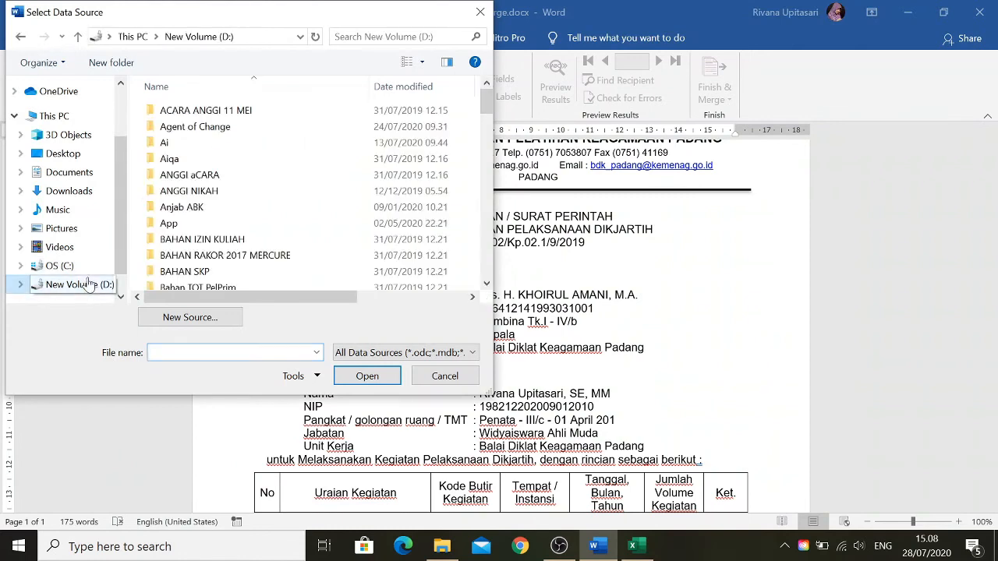
scroll(178, 257, "down", 1)
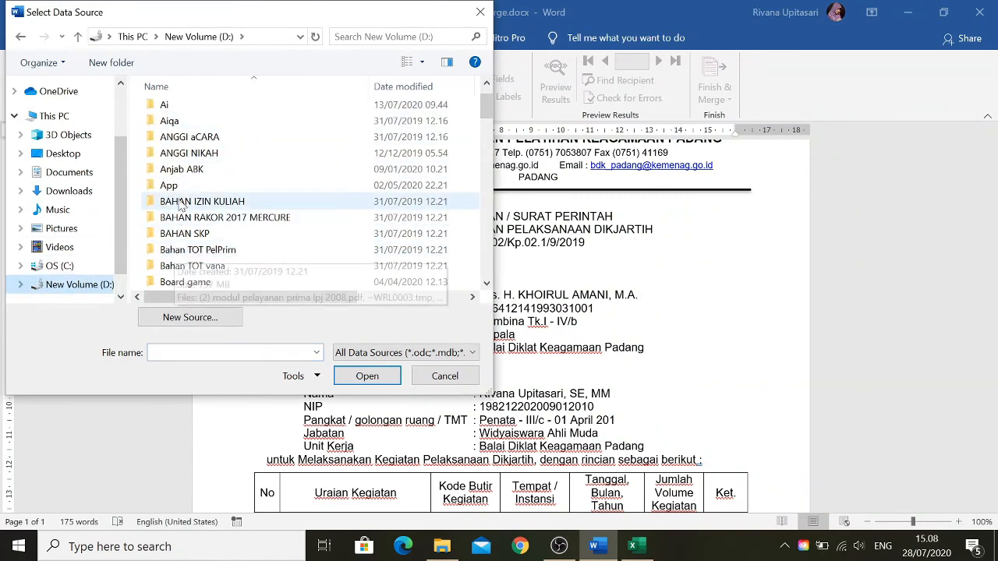
scroll(184, 260, "down", 1)
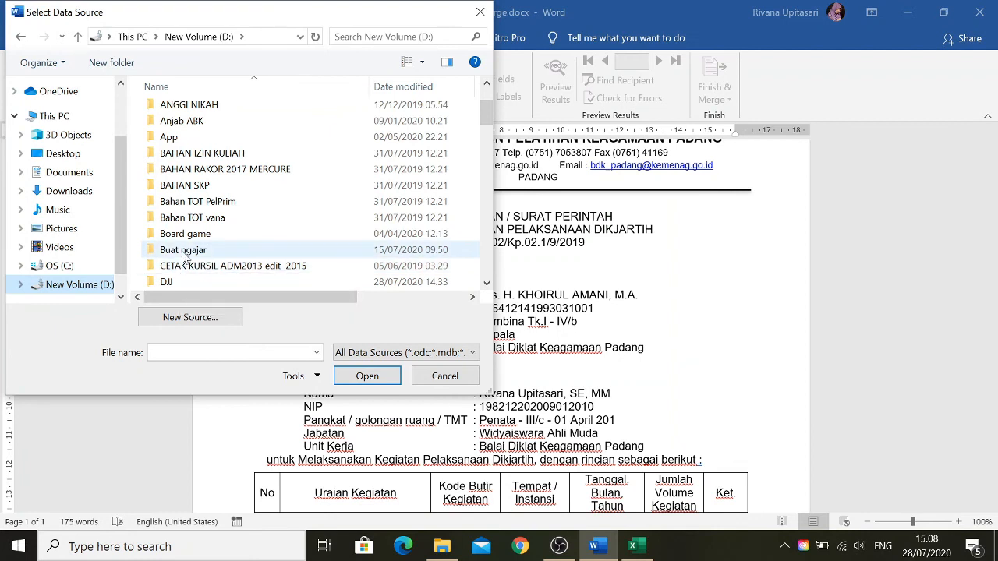
double_click(183, 251)
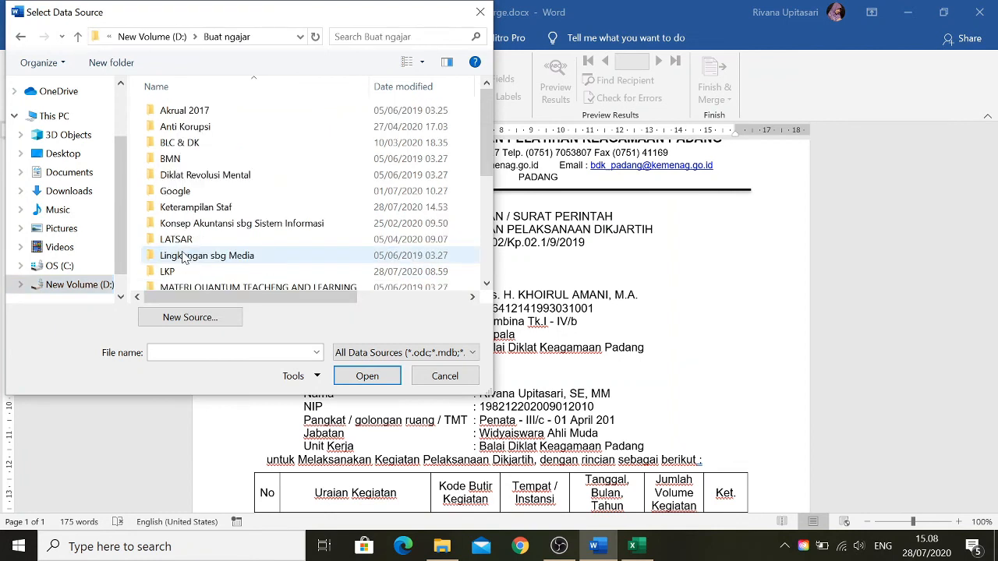
double_click(187, 207)
double_click(165, 144)
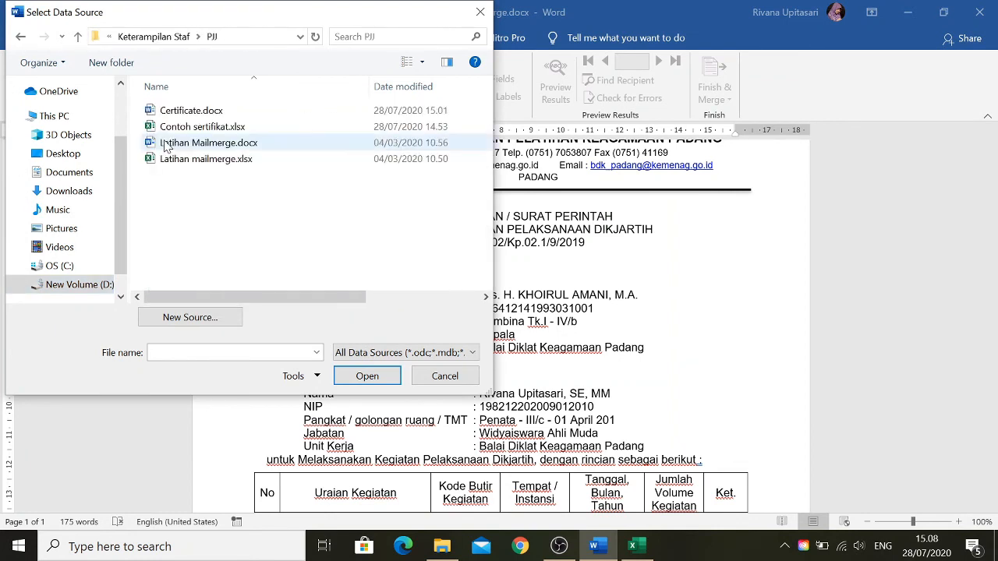
left_click(187, 160)
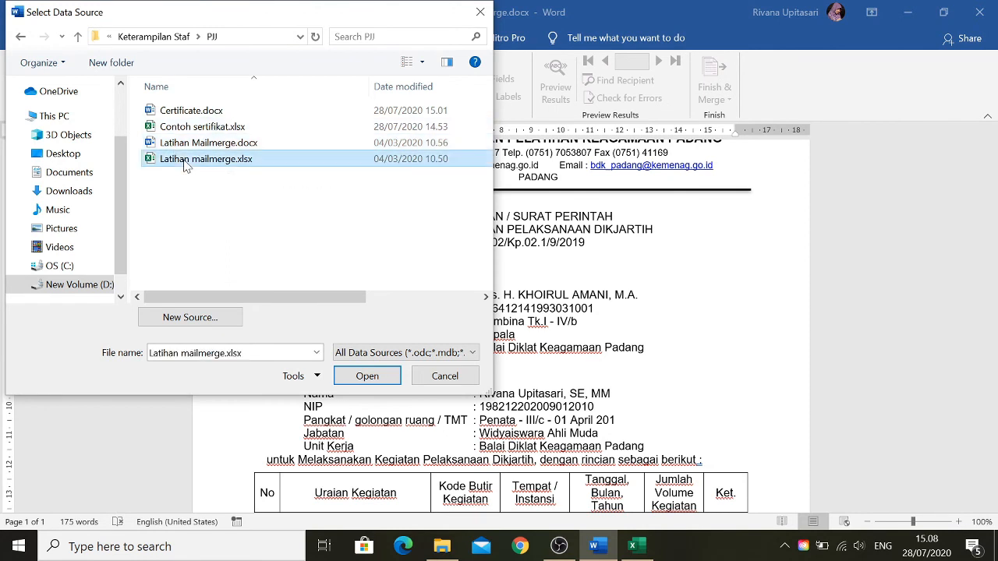
left_click(370, 379)
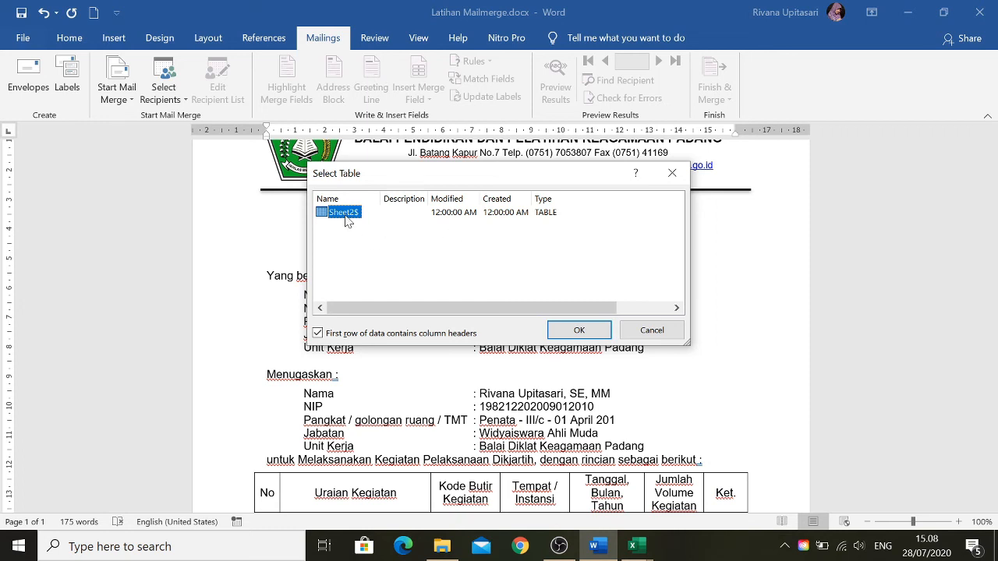
Compare the listed table with the workbook's sheet name in Excel and try to use Sheet2$ as the letter's data source.
key("alt+Tab")
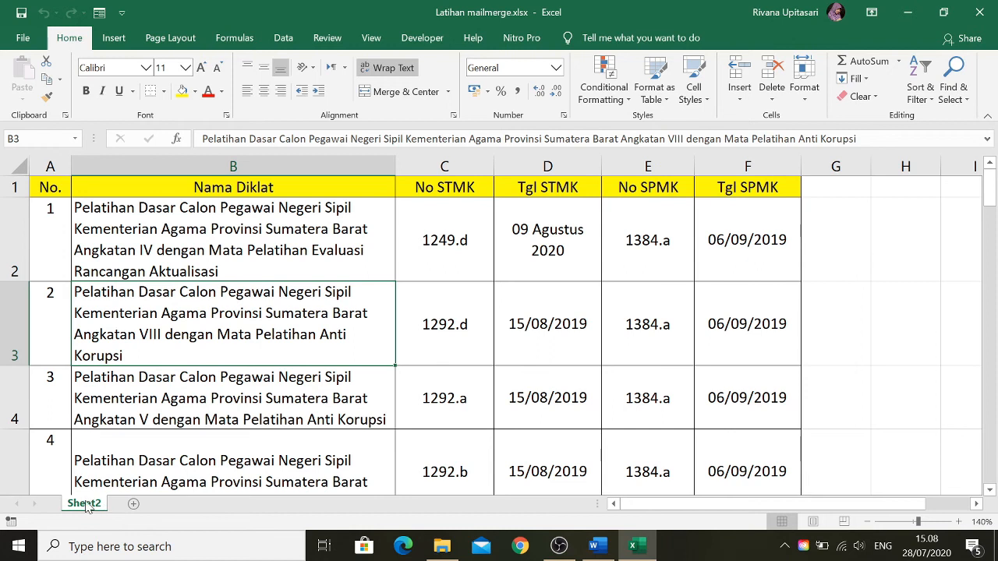
left_click(593, 546)
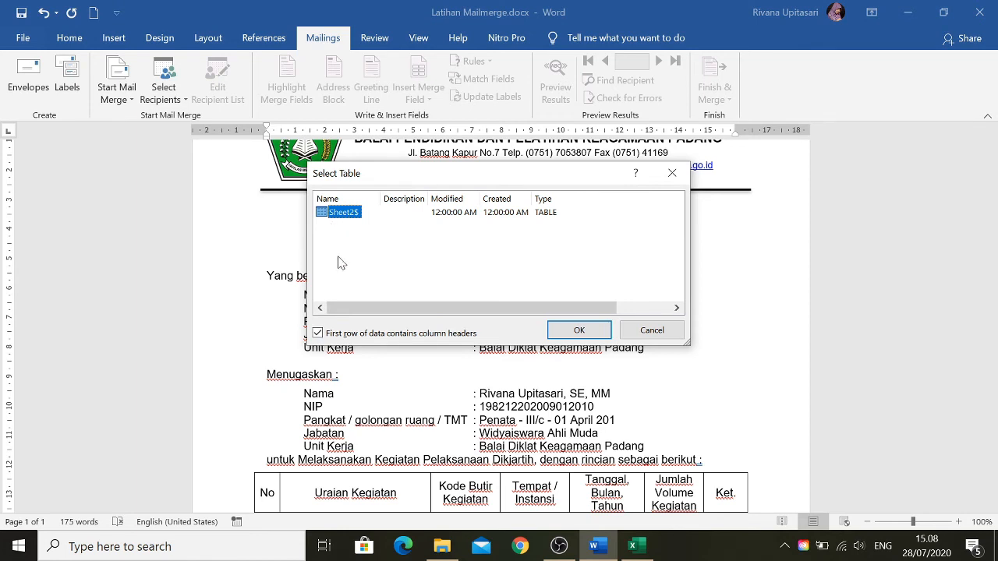
left_click(632, 546)
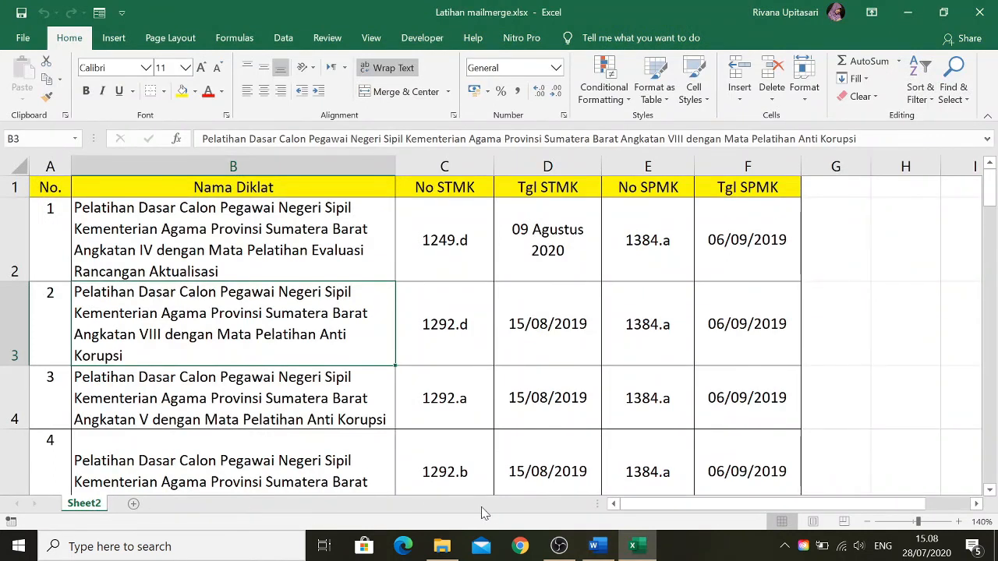
left_click(610, 550)
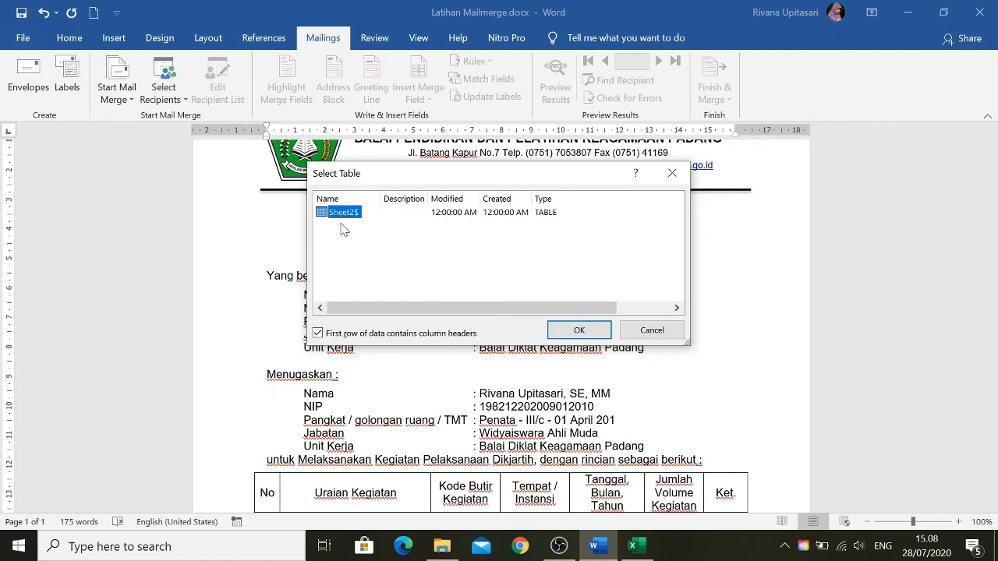
left_click(596, 330)
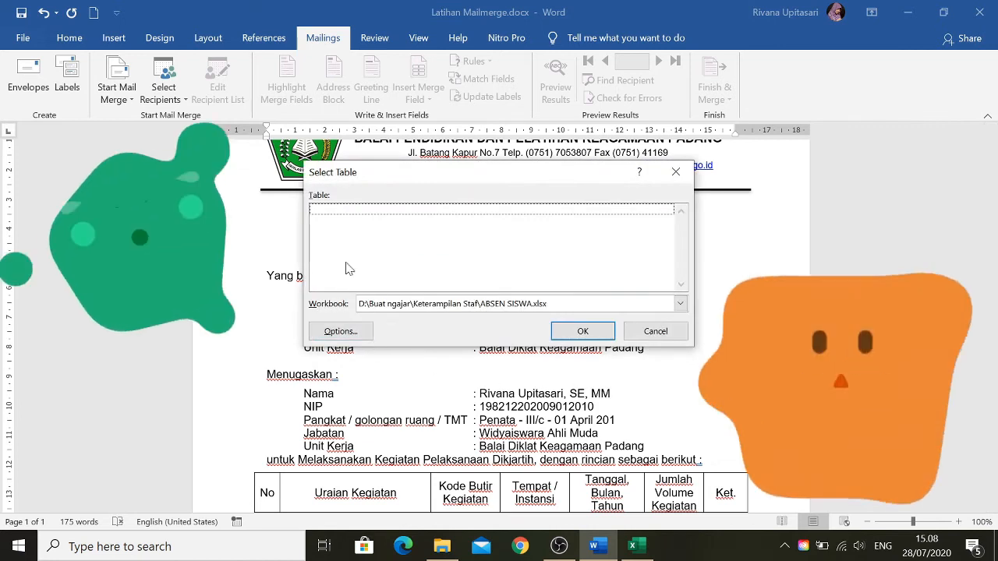
left_click(582, 331)
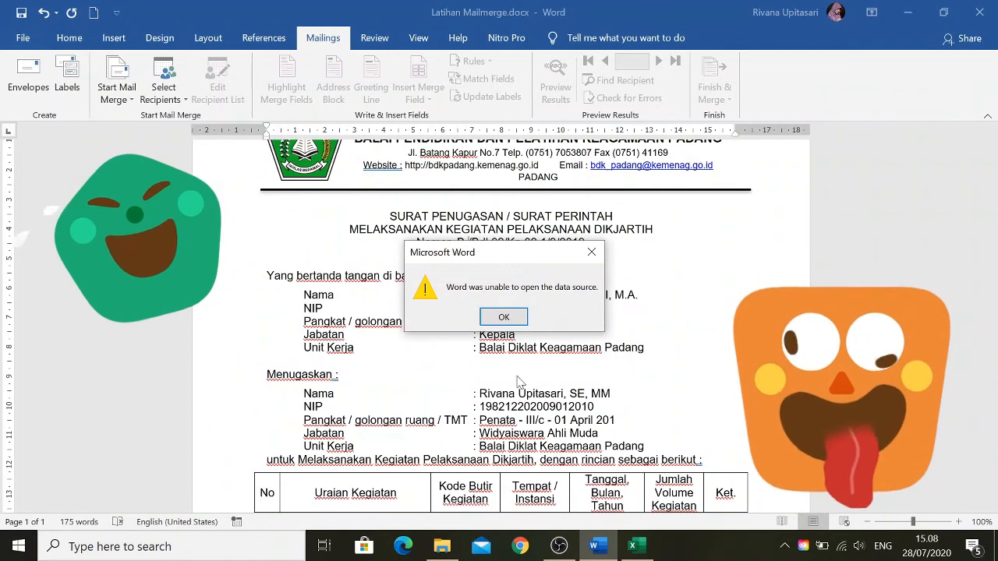
left_click(504, 316)
Switch to Excel and close the Latihan mailmerge.xlsx workbook.
left_click(641, 548)
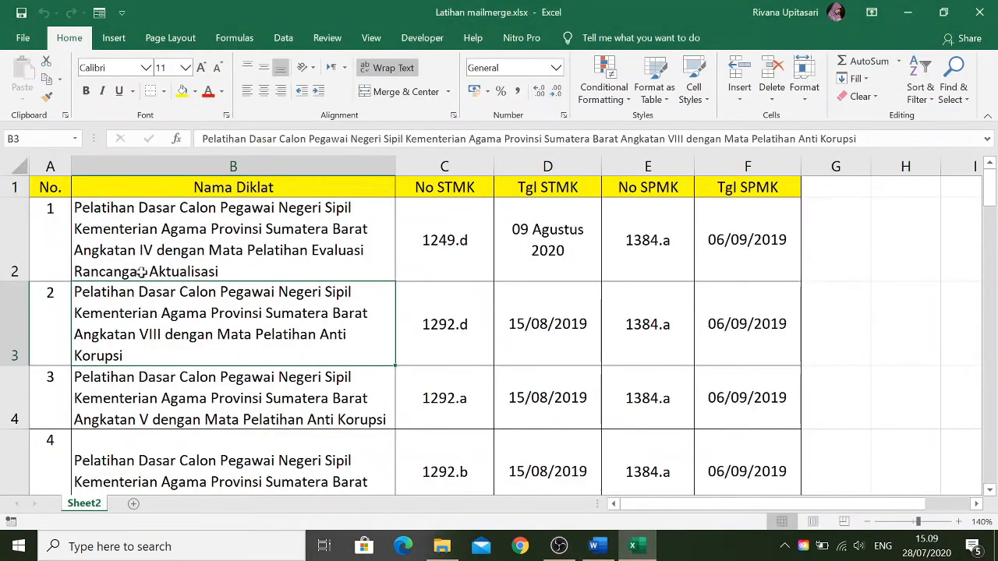
left_click(195, 269)
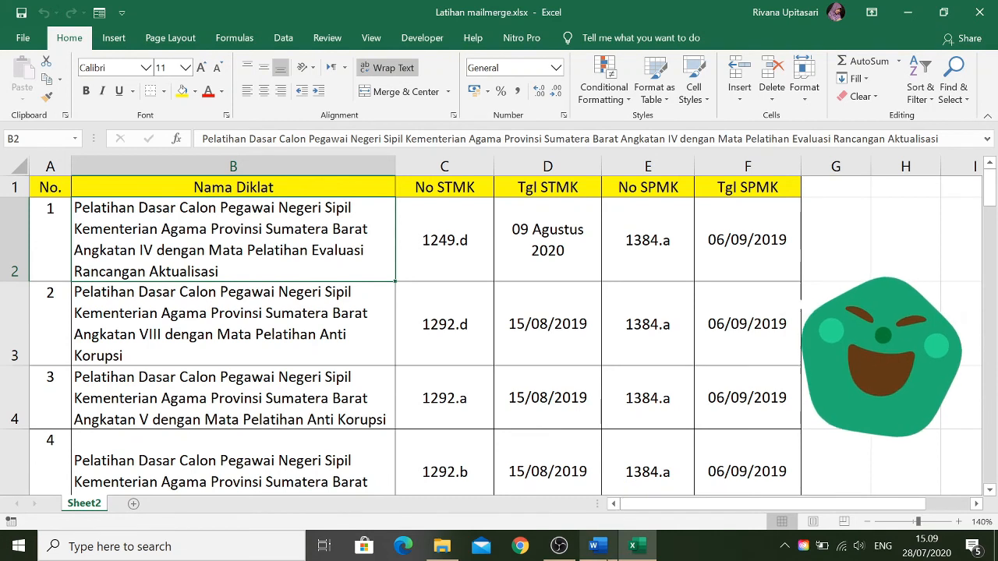
mouse_move(600, 551)
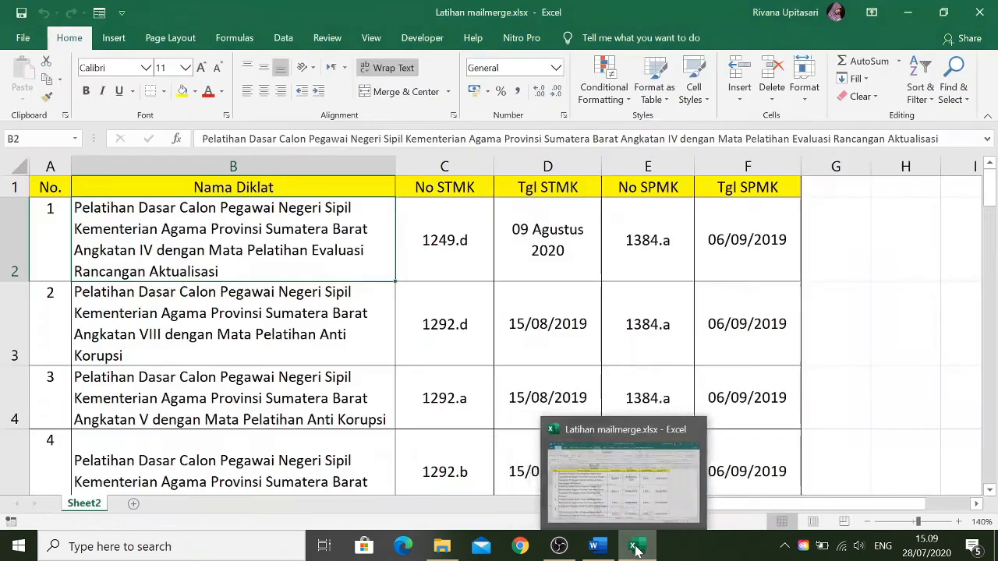
left_click(636, 547)
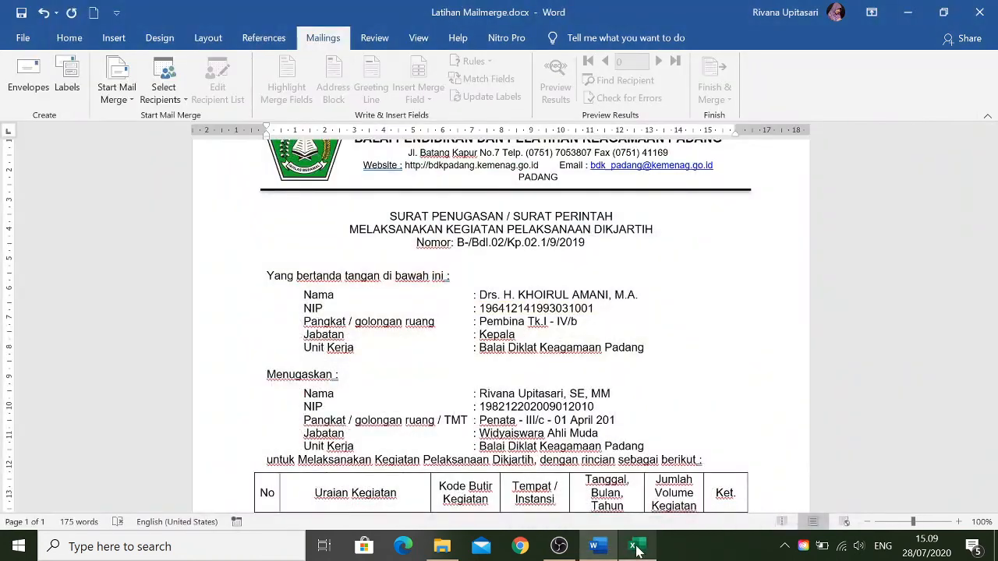
left_click(633, 547)
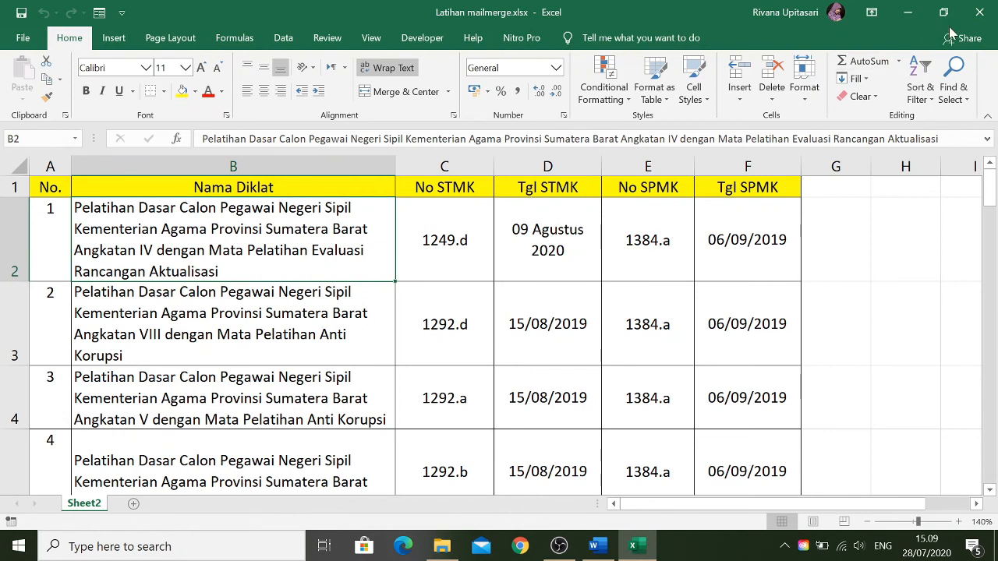
left_click(980, 13)
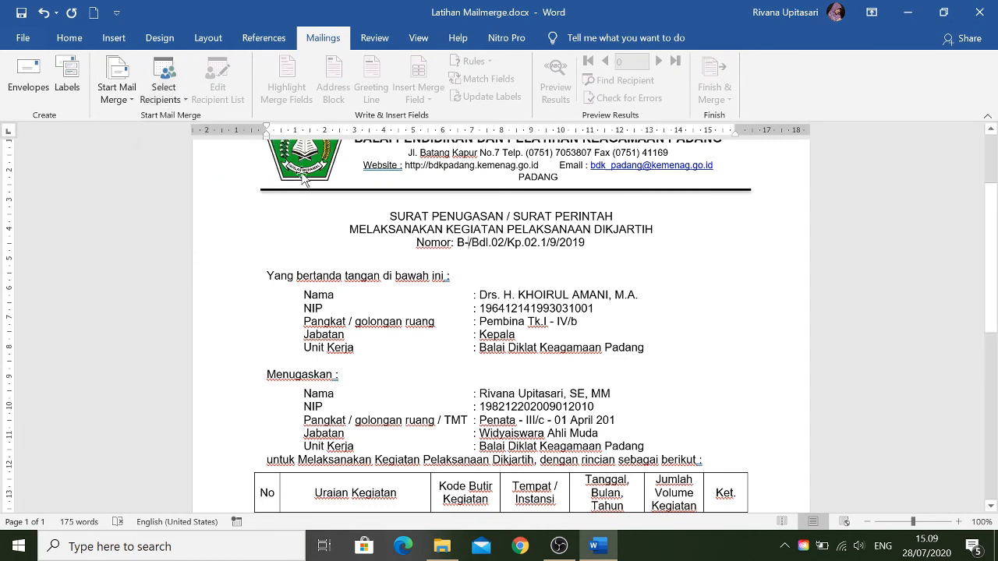
Connect the letter to Sheet2$ of Latihan mailmerge.xlsx in D:\Buat ngajar\Keterampilan Staf\PJJ, with the first row as column headers.
left_click(178, 98)
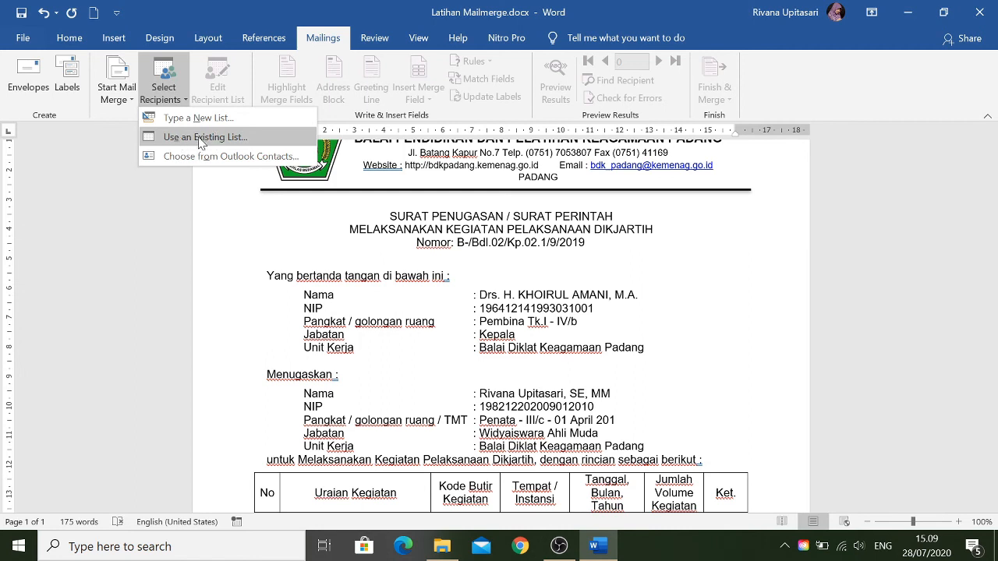
left_click(239, 139)
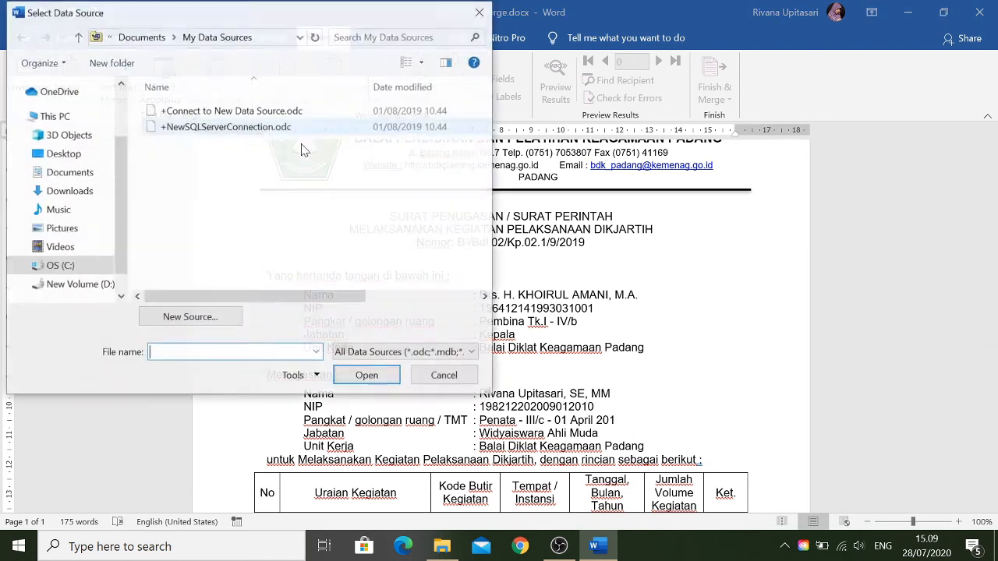
left_click(86, 286)
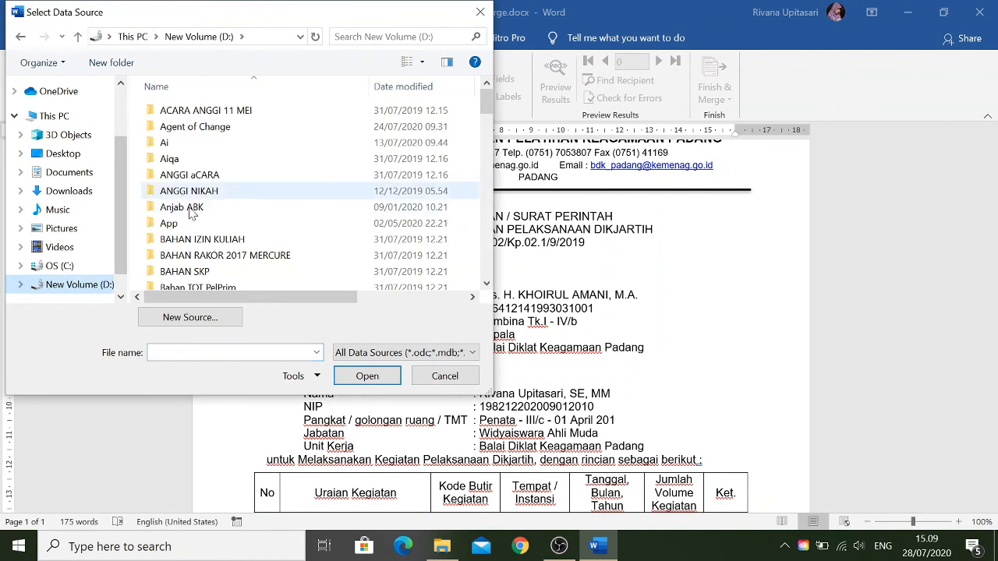
scroll(184, 230, "down", 2)
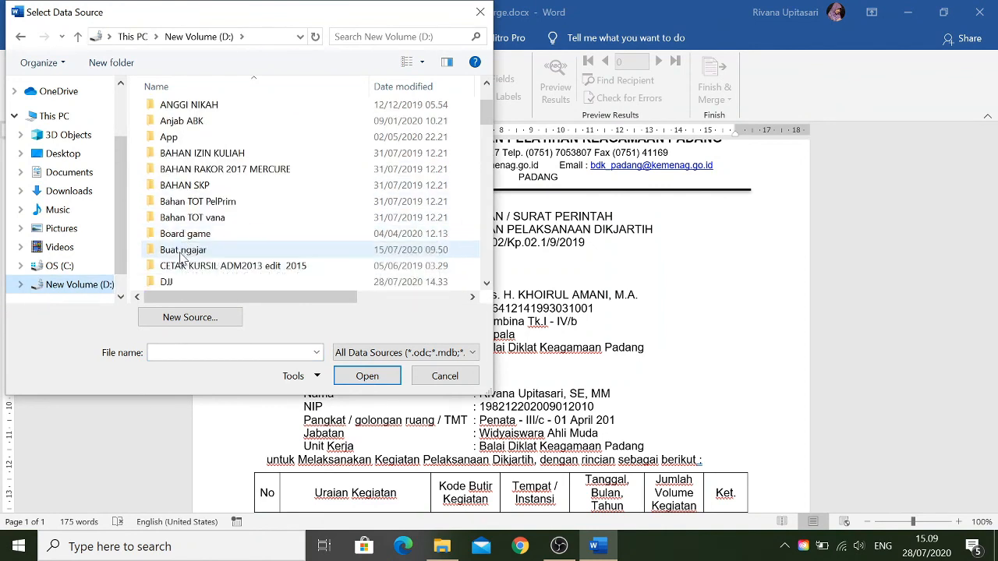
double_click(181, 250)
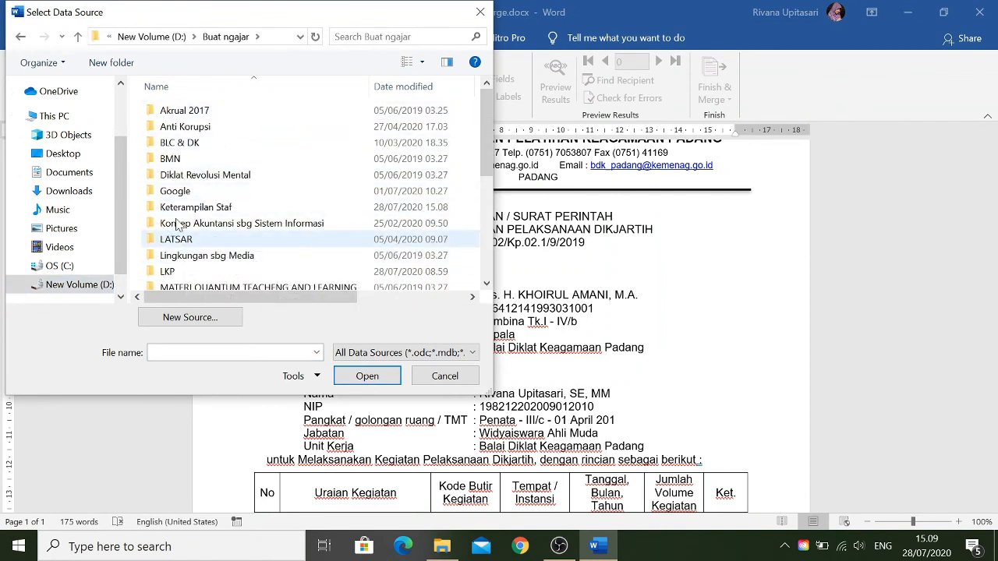
scroll(184, 212, "down", 1)
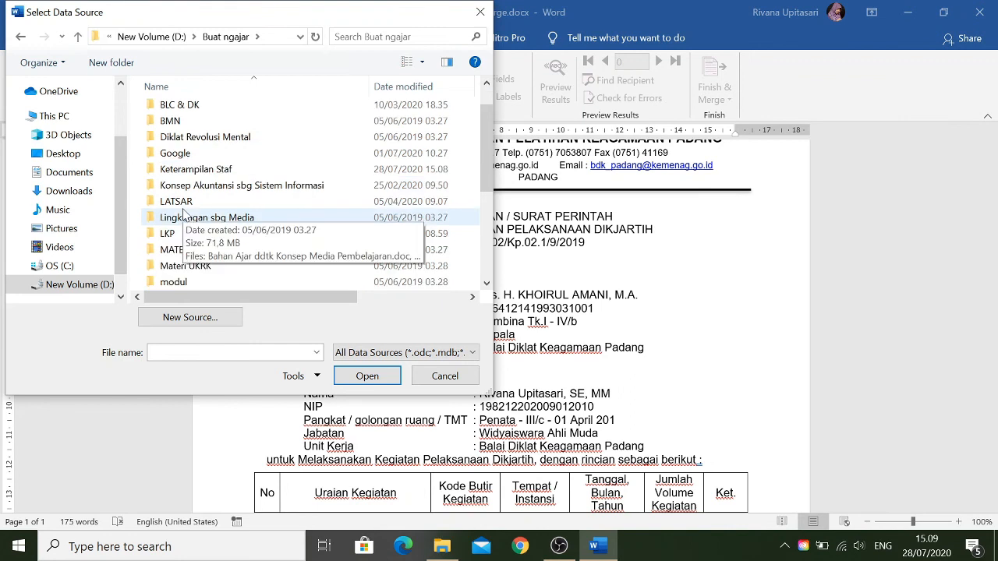
double_click(184, 170)
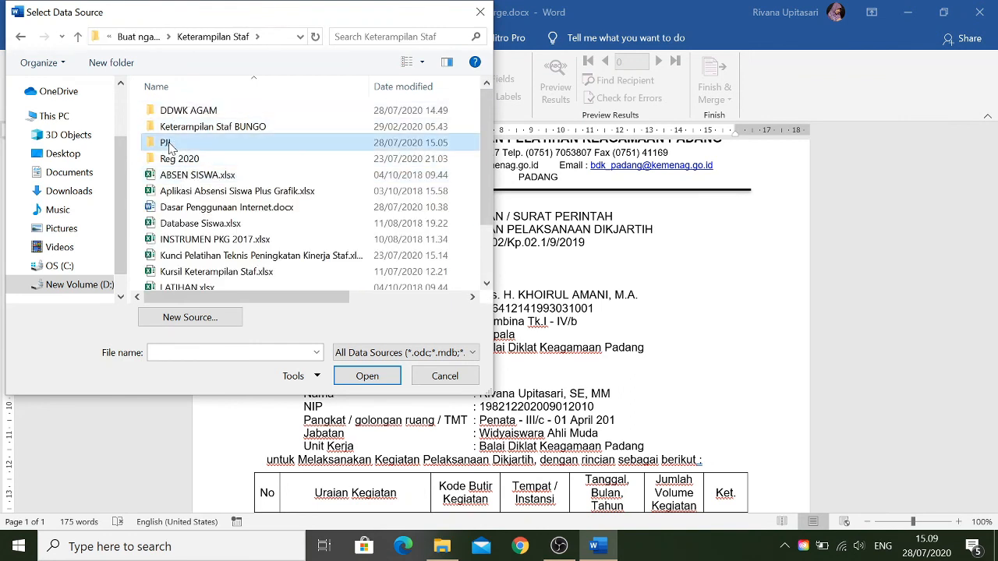
double_click(167, 143)
left_click(201, 161)
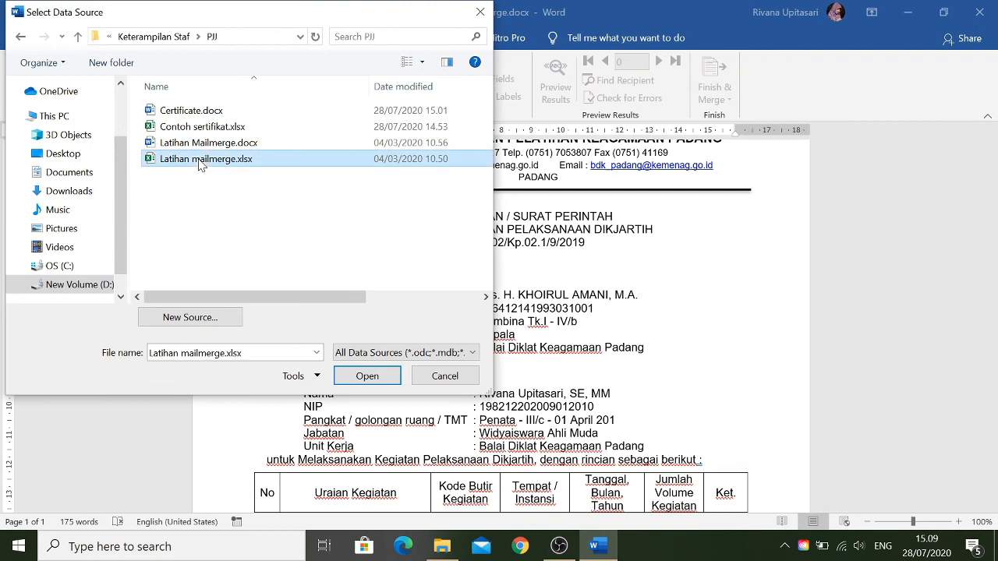
left_click(366, 376)
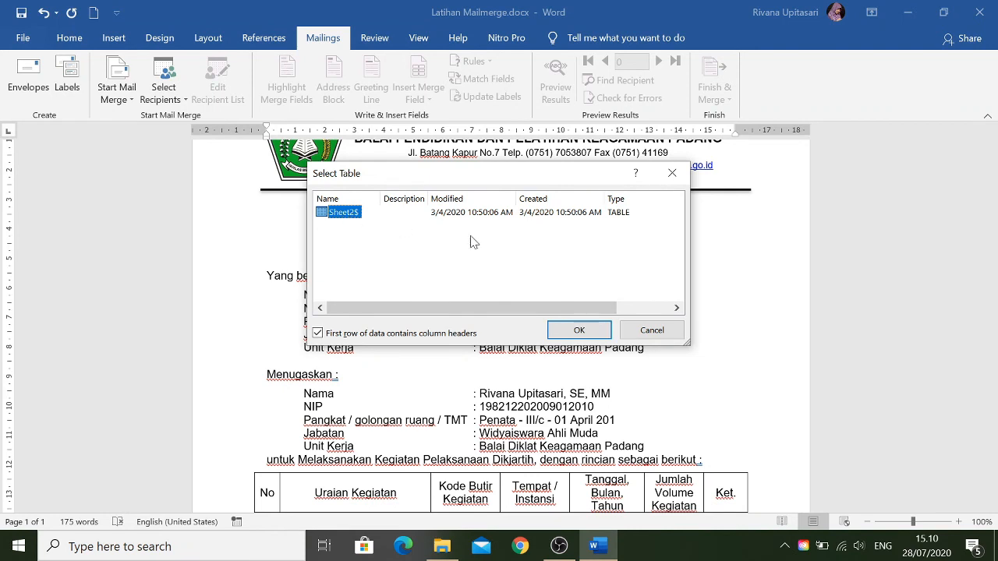
left_click(591, 332)
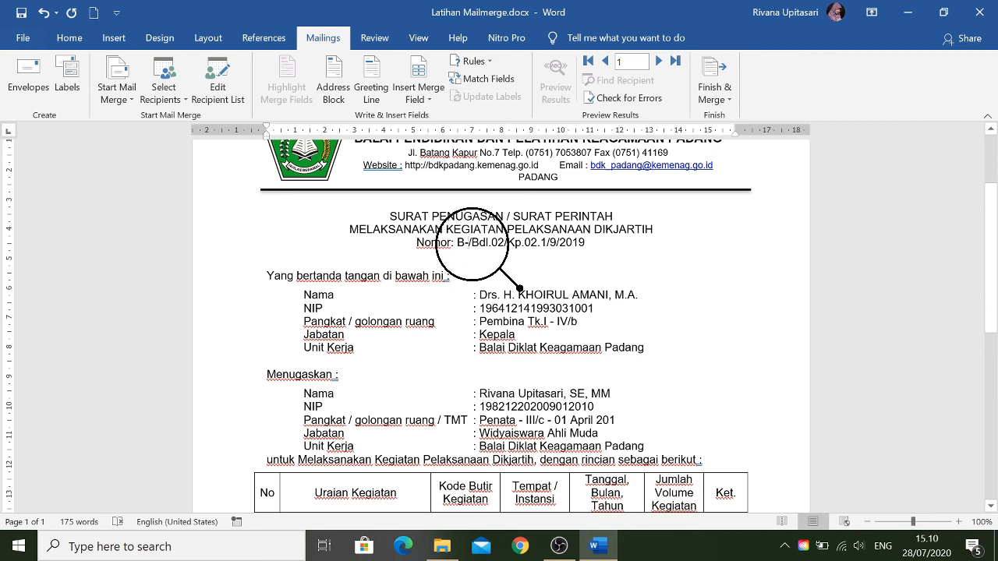
Insert the No_STMK merge field after "B-" on the Nomor line and preview the merge results.
left_click(430, 102)
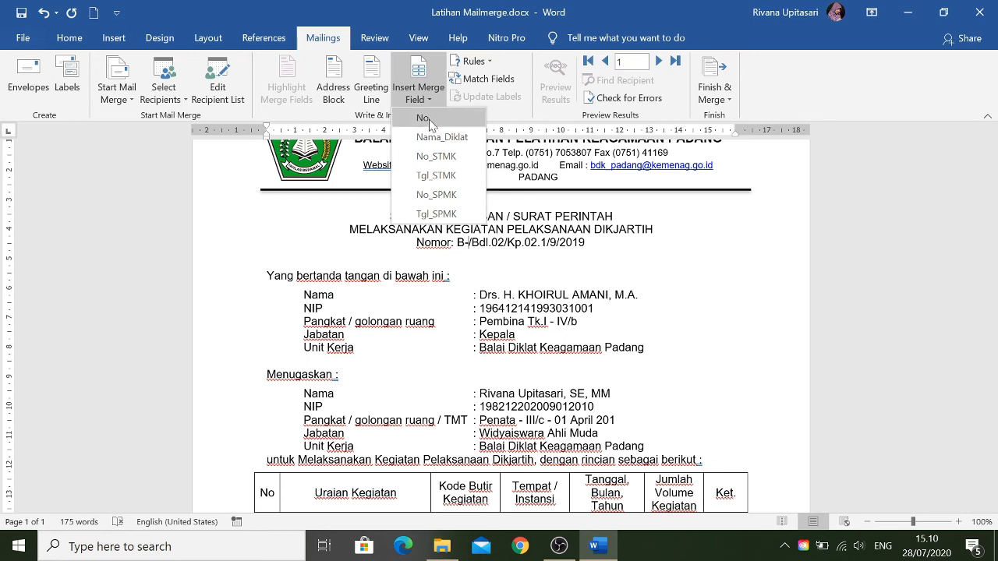
left_click(457, 162)
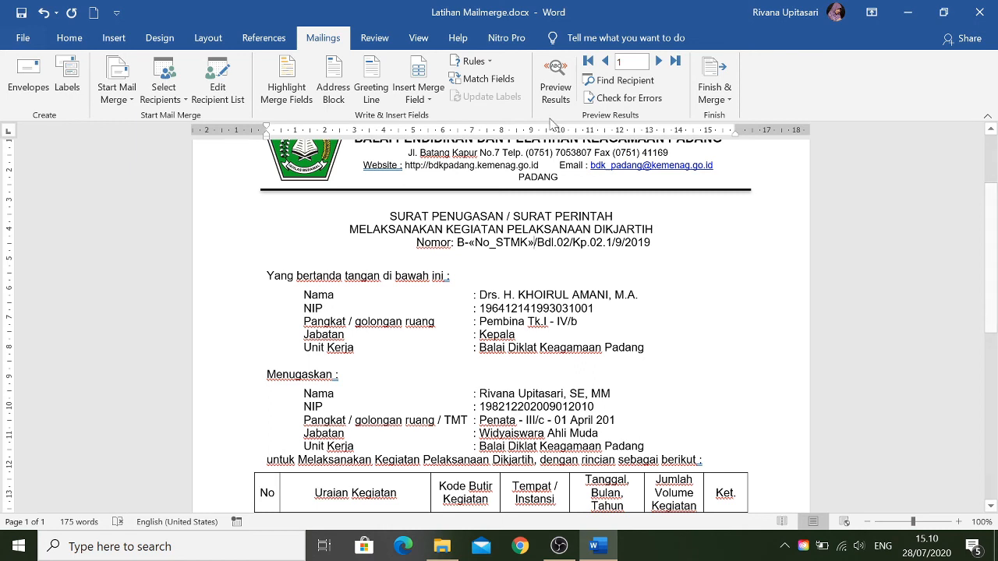
left_click(564, 81)
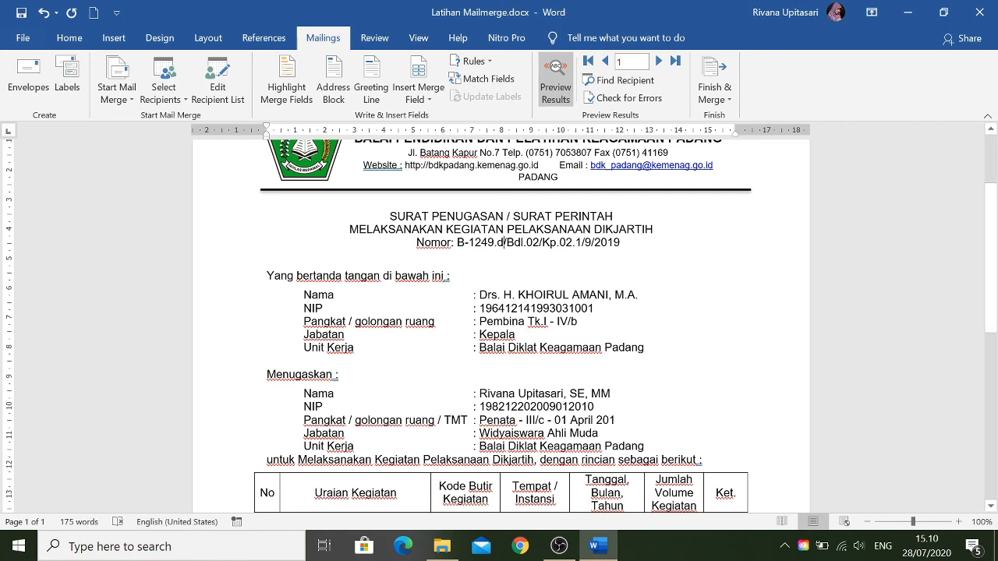
Turn off the results preview and insert the Nama_Diklat merge field in the empty table row below the header.
left_click(557, 80)
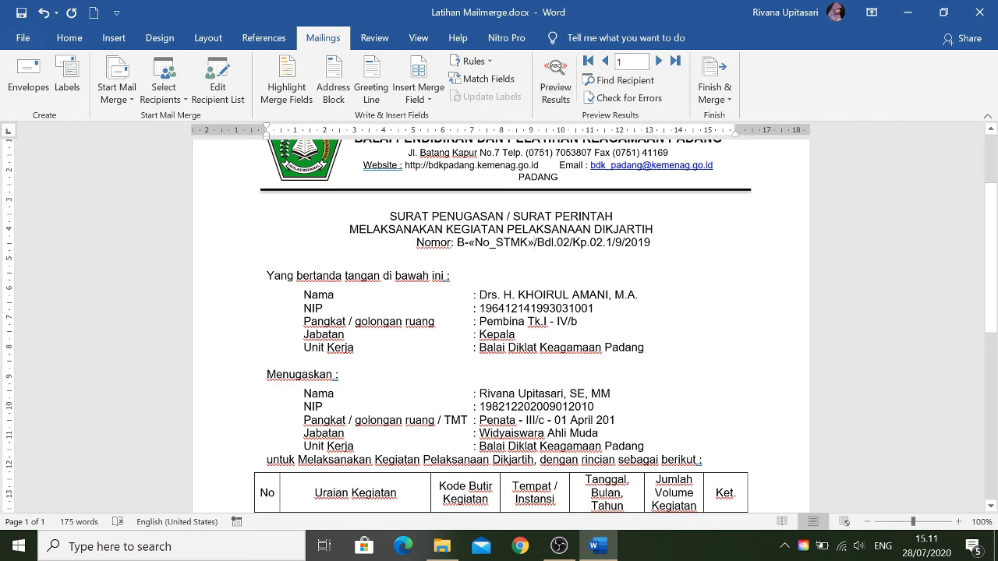
scroll(499, 327, "down", 5)
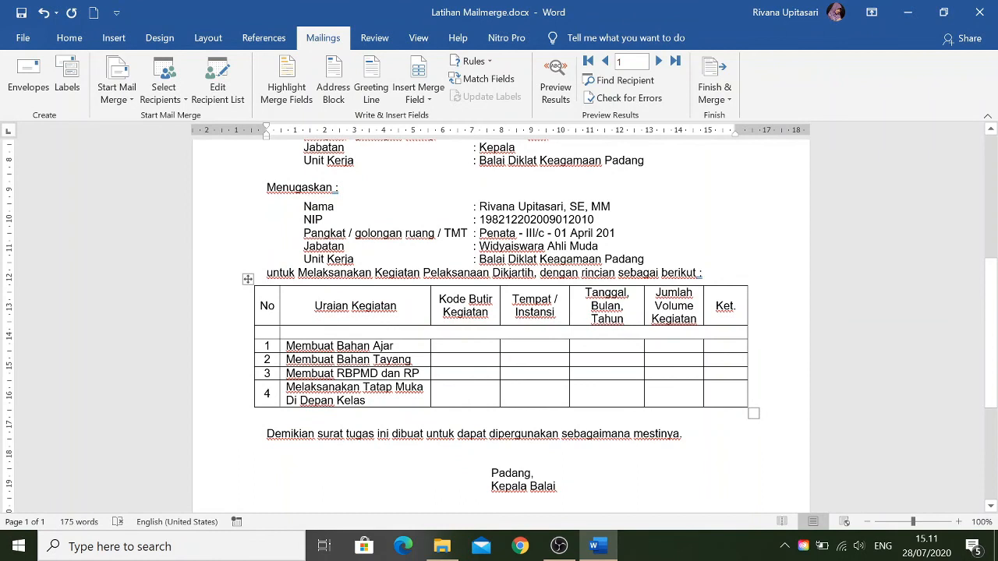
left_click(286, 332)
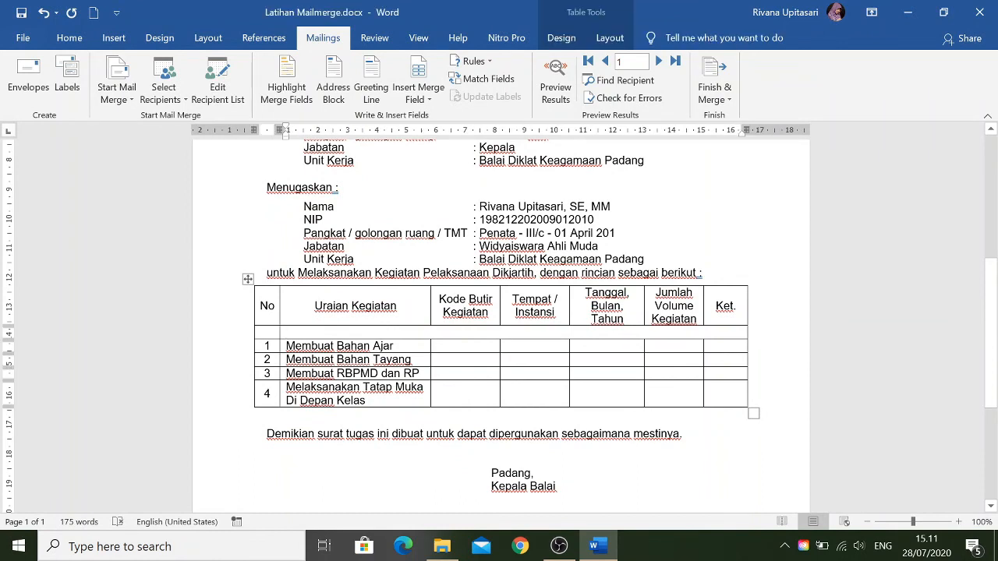
left_click(432, 99)
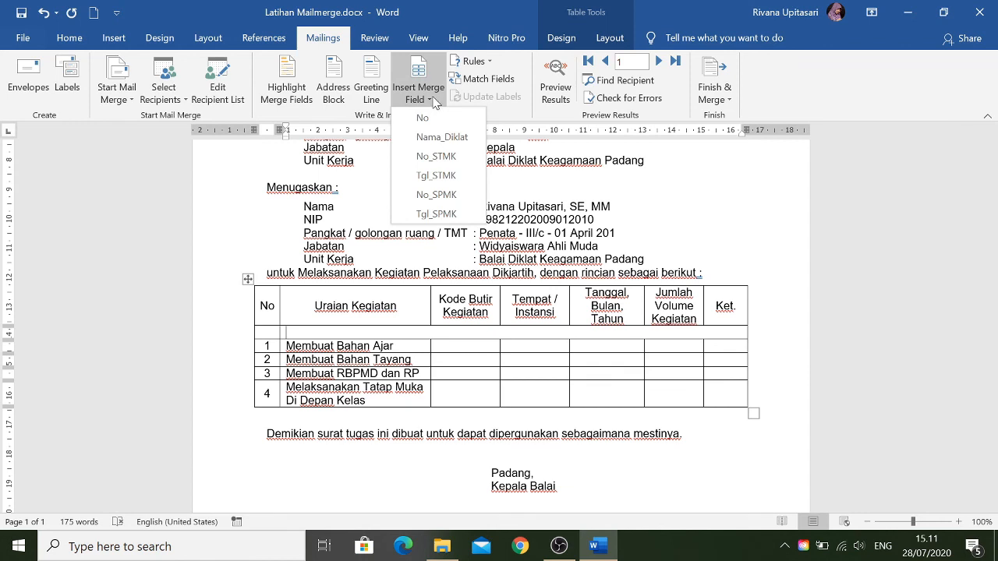
left_click(458, 138)
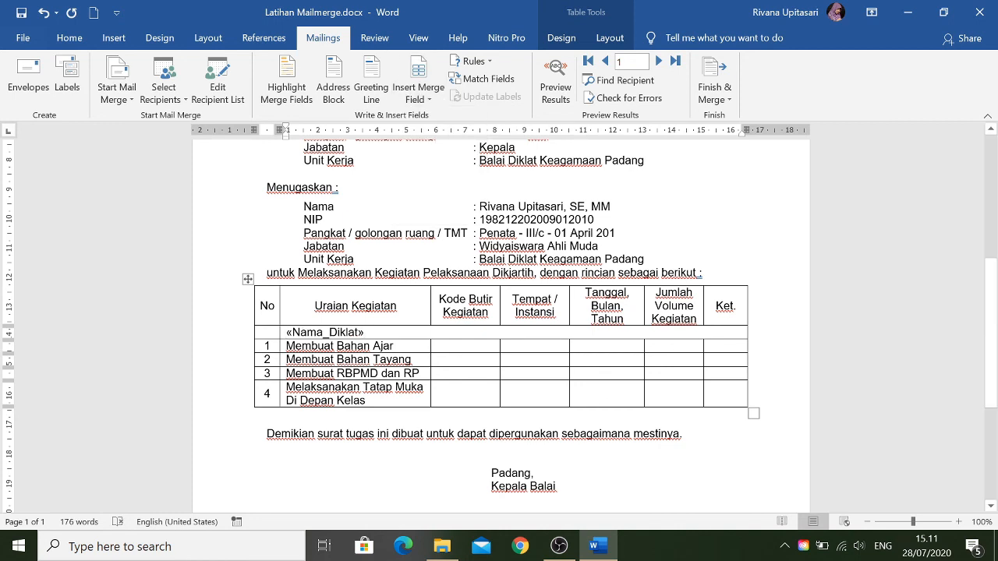
Insert the Tgl_STMK merge field after "Padang," in the signature block and preview the merge results.
scroll(499, 311, "down", 2)
left_click(566, 398)
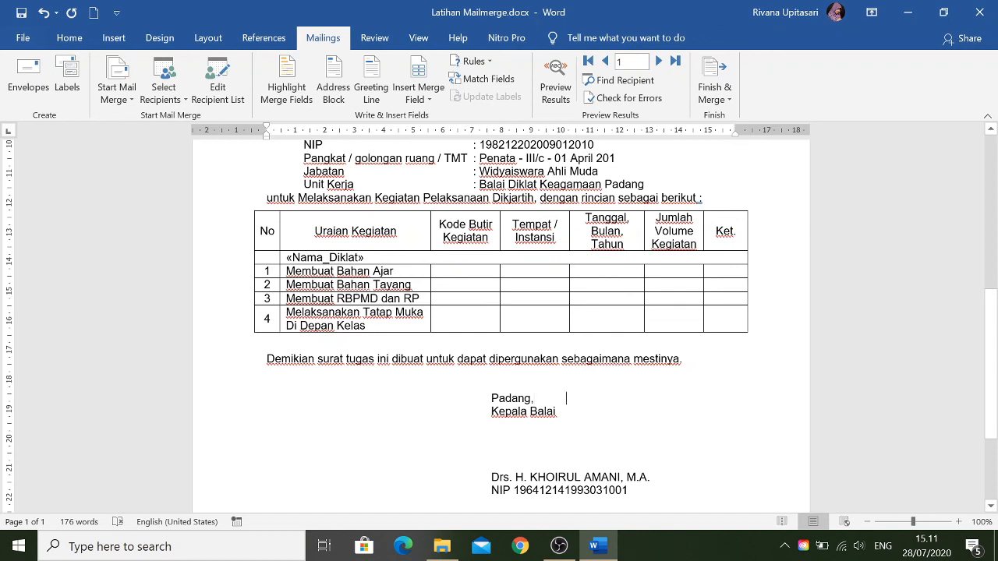
key("BackSpace")
left_click(431, 99)
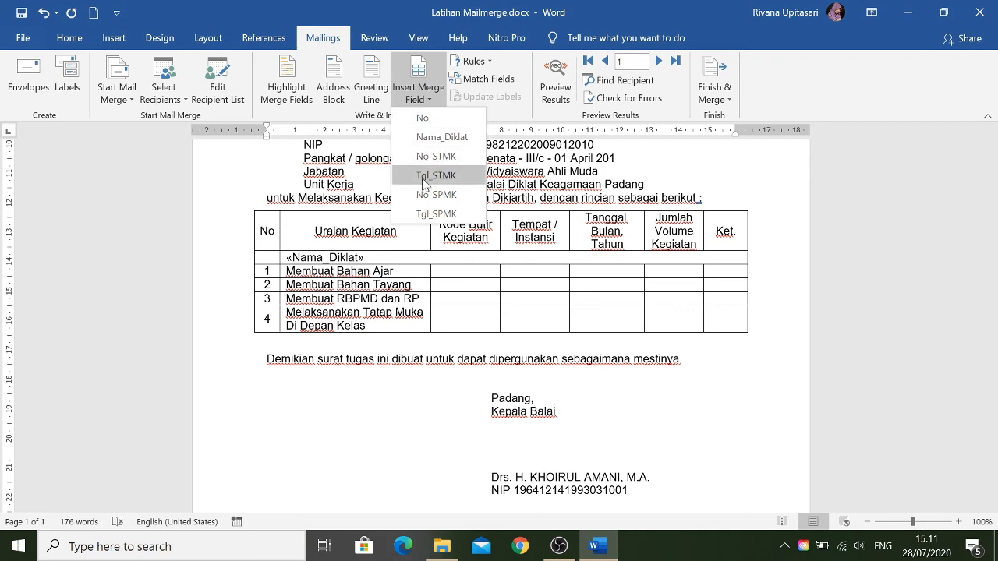
left_click(454, 177)
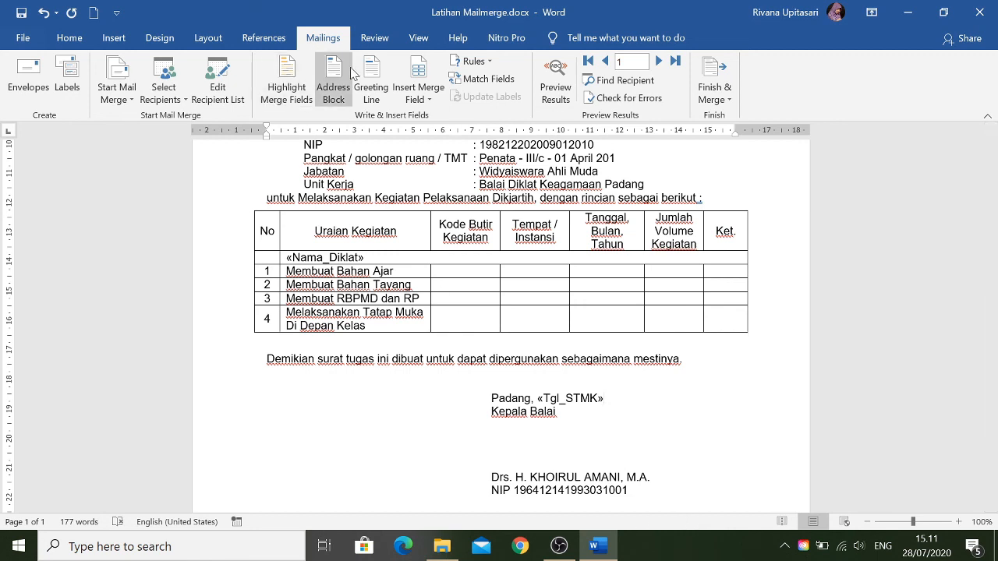
left_click(558, 78)
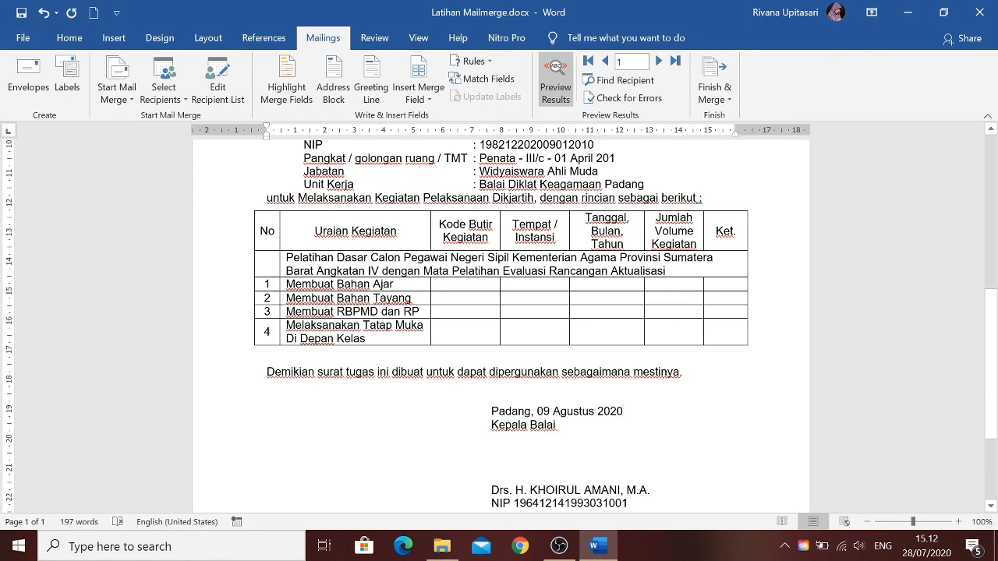
Check the last data row of Latihan mailmerge.xlsx in File Explorer's file preview, and return to the Word letter.
left_click(442, 546)
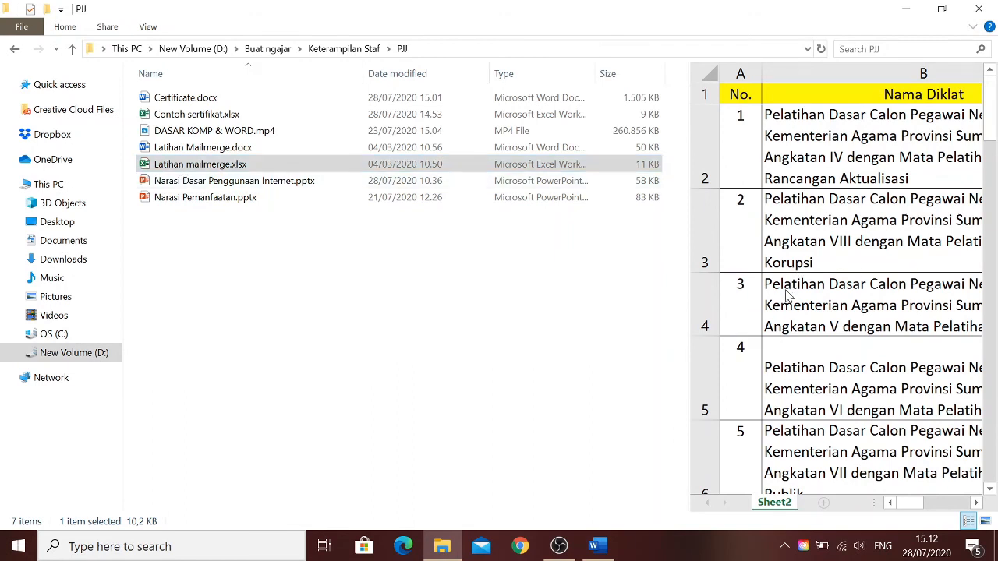
left_click_drag(991, 132, 992, 473)
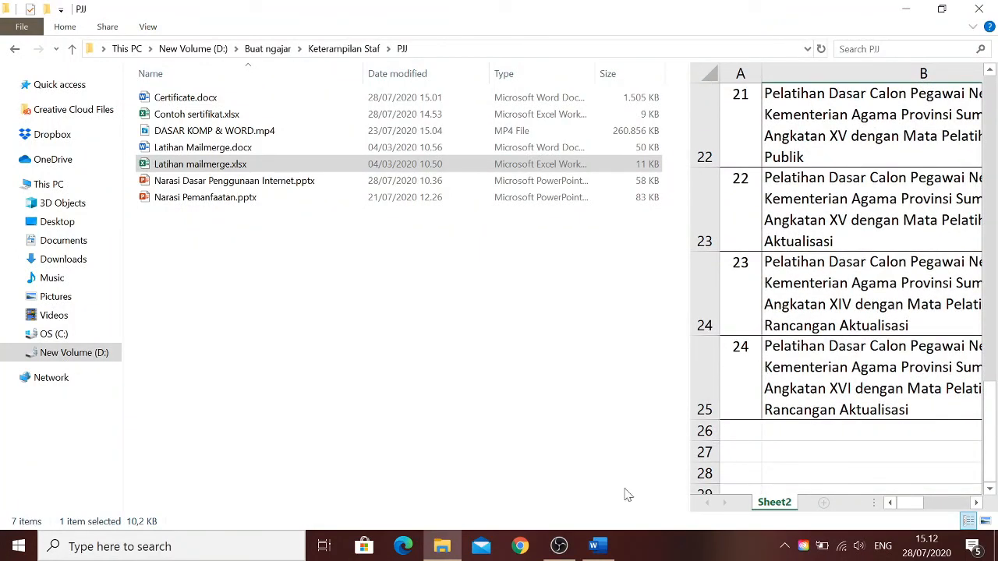
left_click(597, 546)
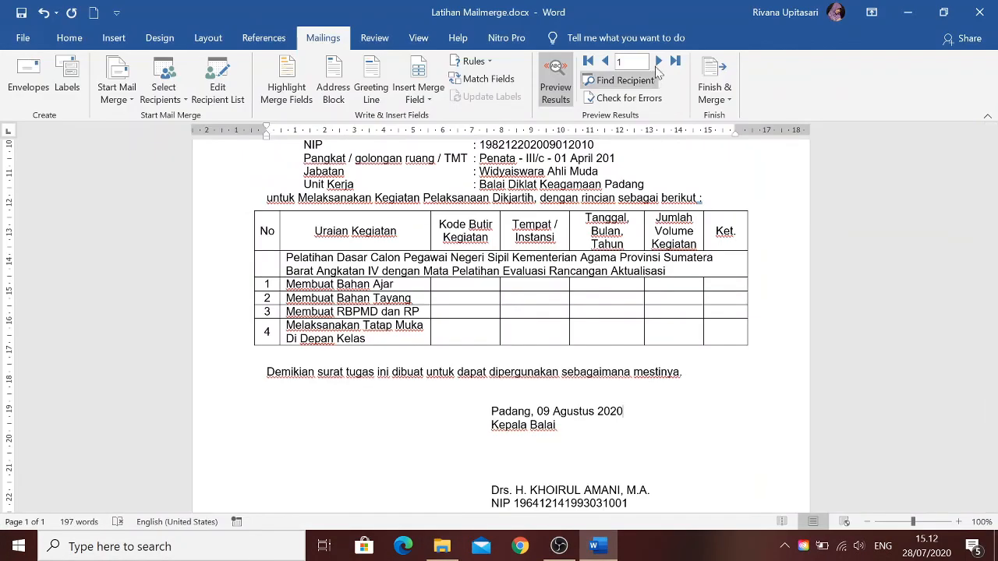
Preview the last merge record and examine the letter's number, training title and date.
left_click(675, 61)
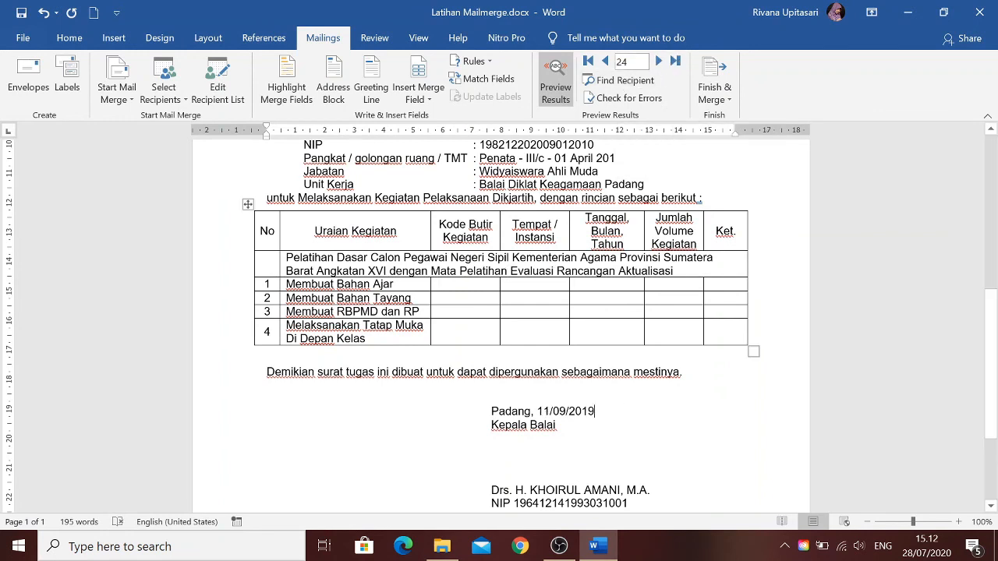
scroll(499, 327, "up", 5)
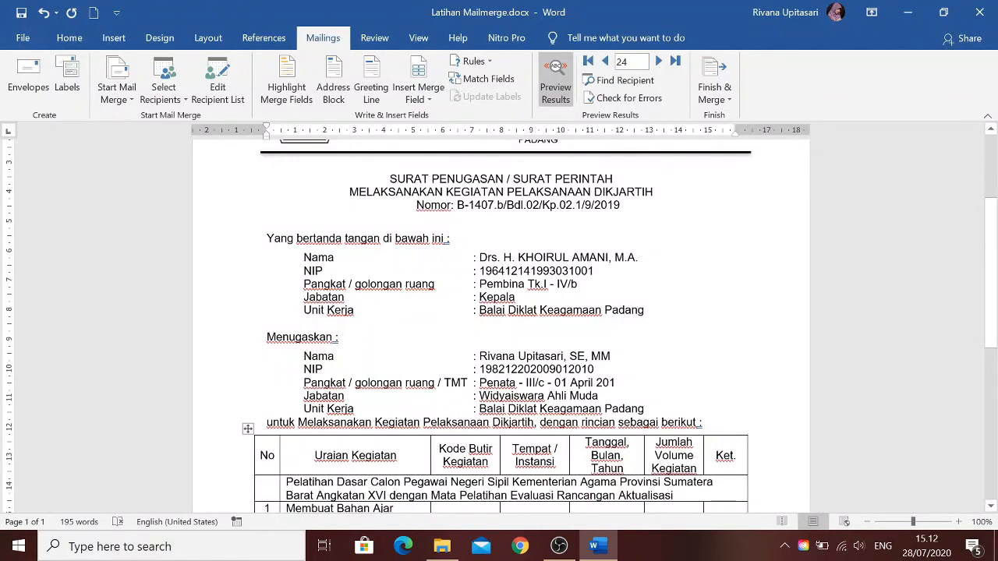
scroll(499, 328, "down", 2)
scroll(499, 328, "up", 2)
scroll(499, 327, "down", 1)
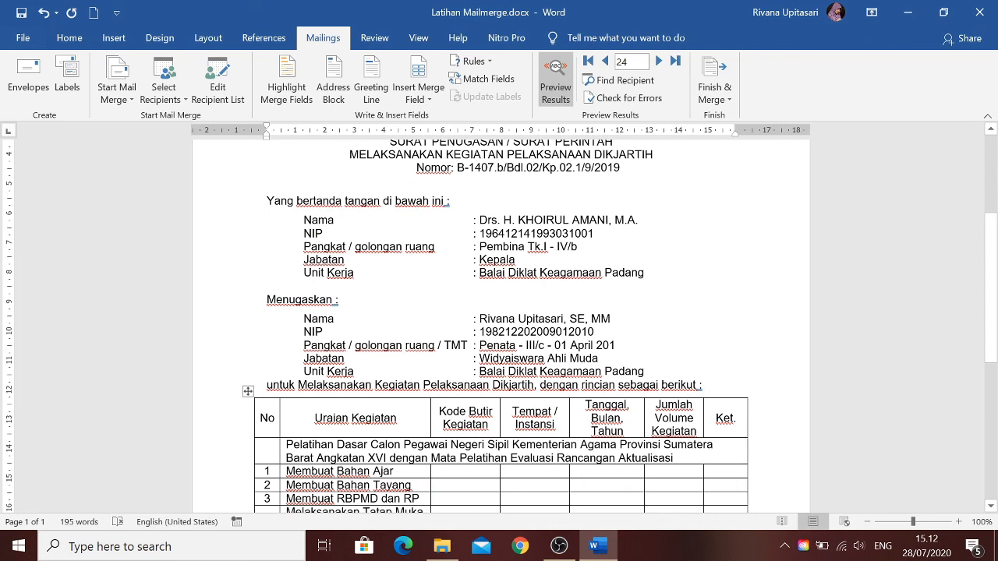
scroll(501, 312, "down", 6)
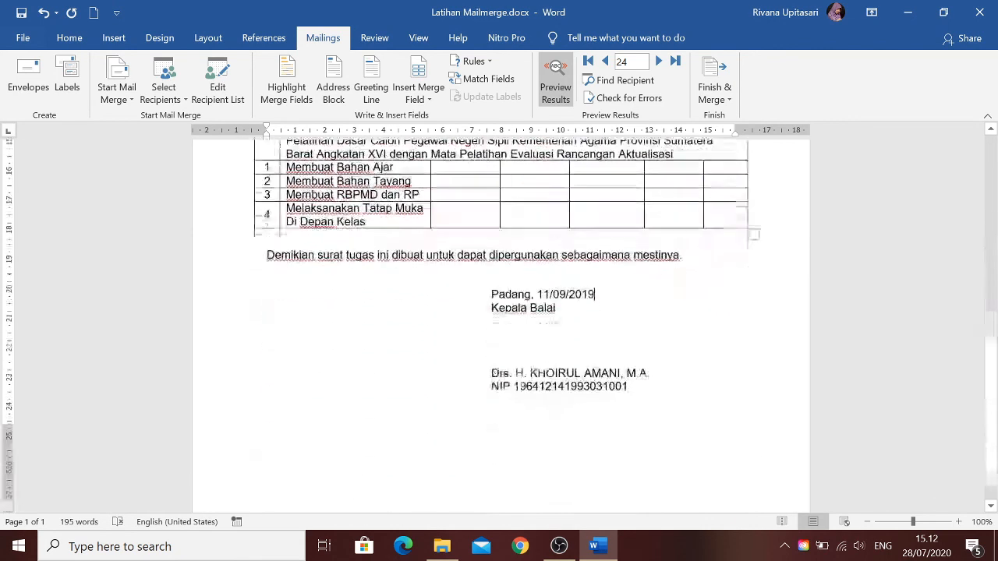
scroll(501, 311, "up", 5)
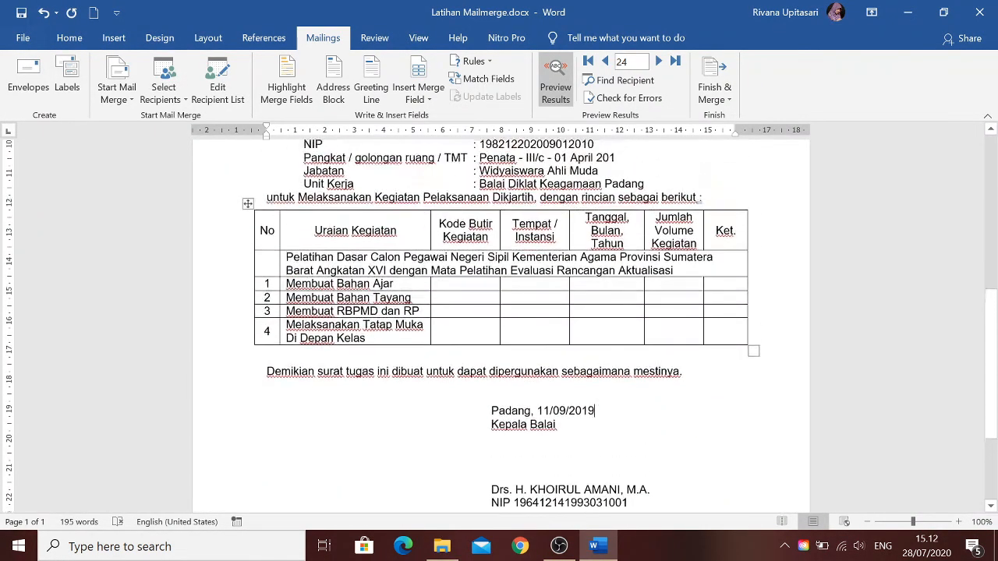
scroll(502, 312, "down", 3)
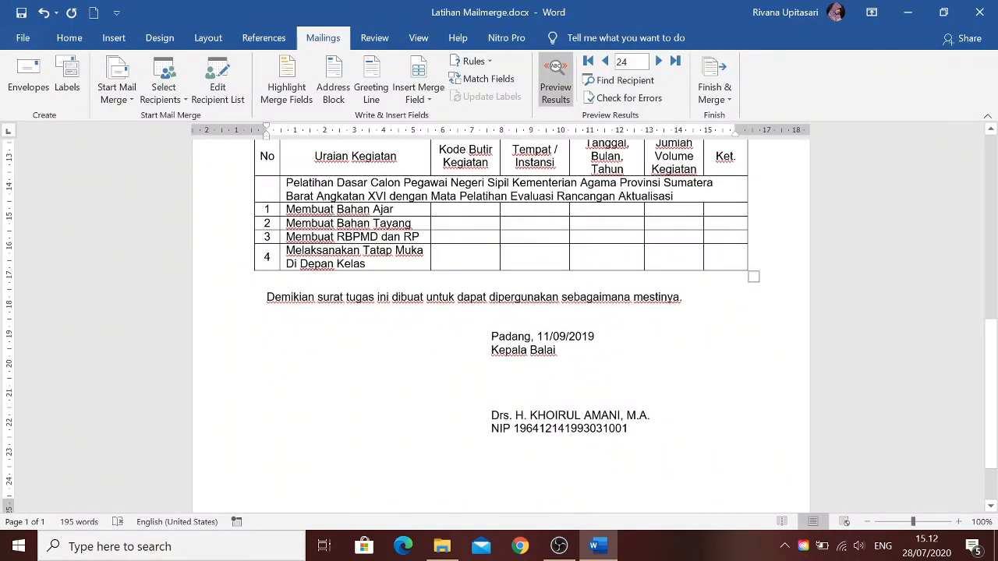
Review the options for finishing the merge, including Print Documents, and return to the mail merge tools.
left_click(725, 99)
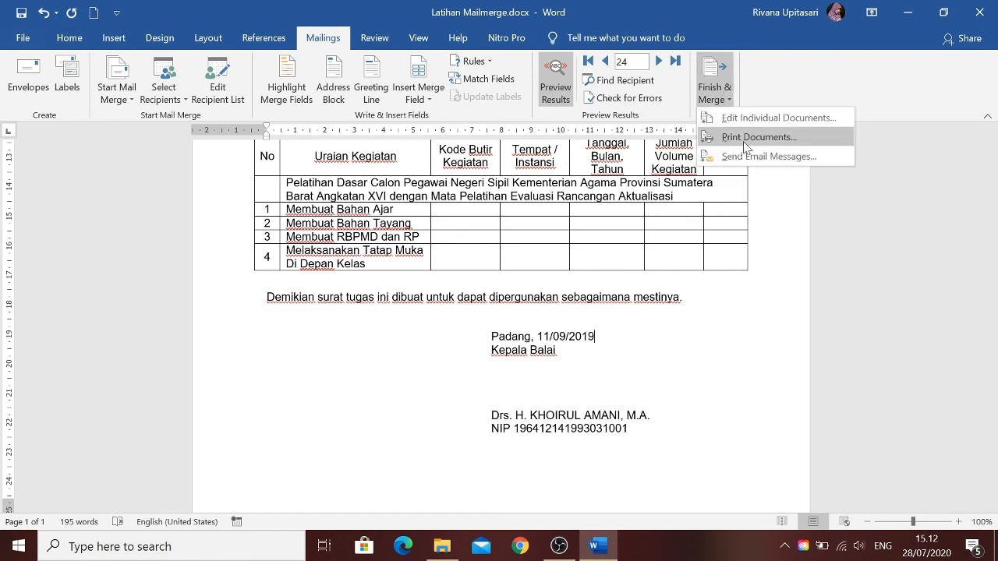
left_click(783, 143)
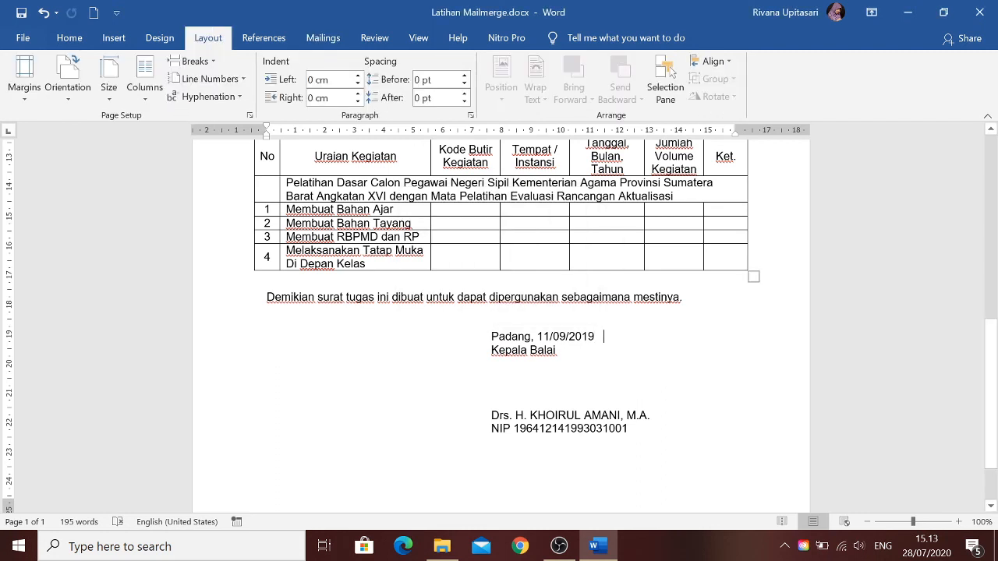
scroll(499, 327, "up", 6)
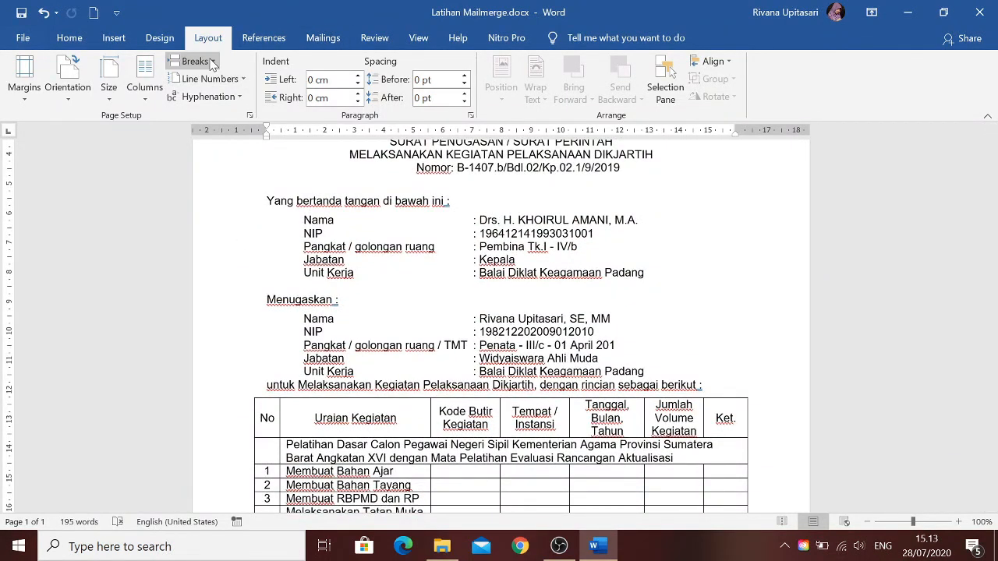
left_click(323, 38)
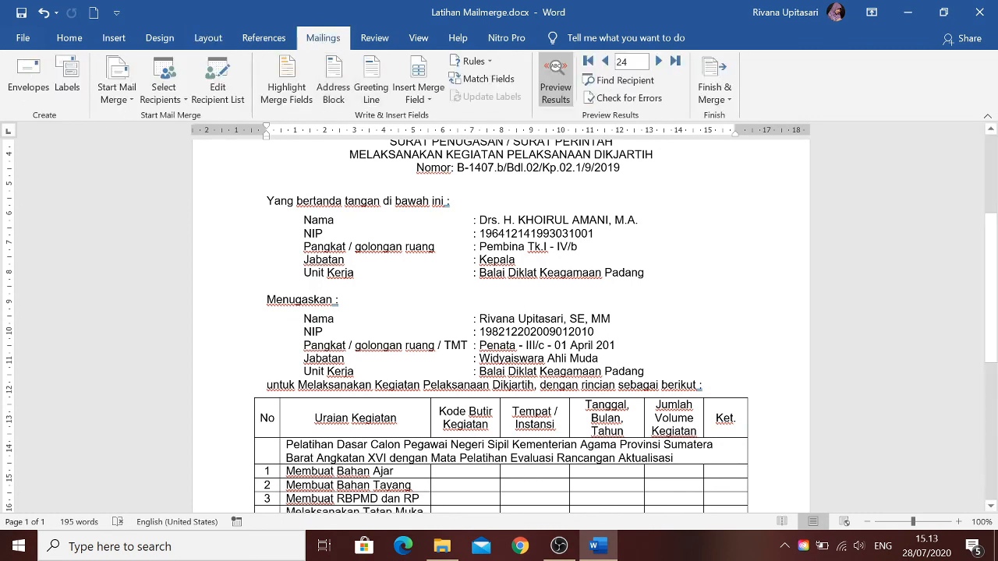